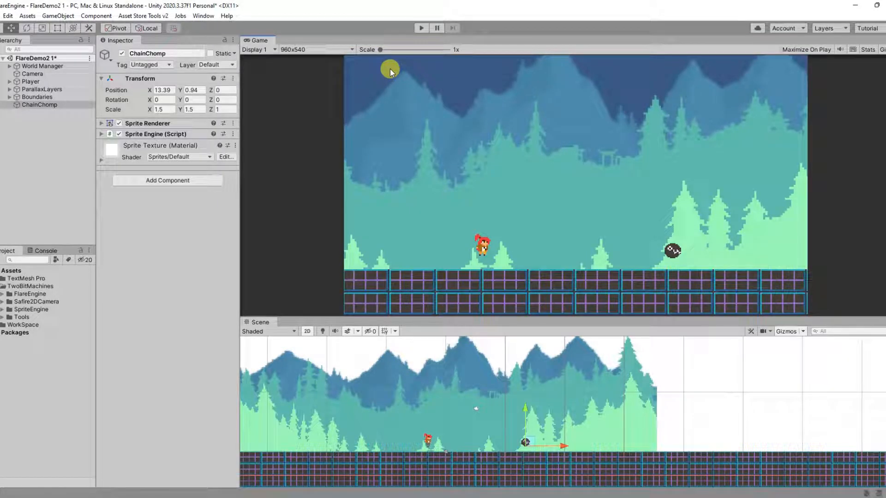
Step: Select ChainChomp and preview its Attack animation in the Sprite Engine, then show its Idle animation
{"action": "left_click", "coordinate": [46, 105]}
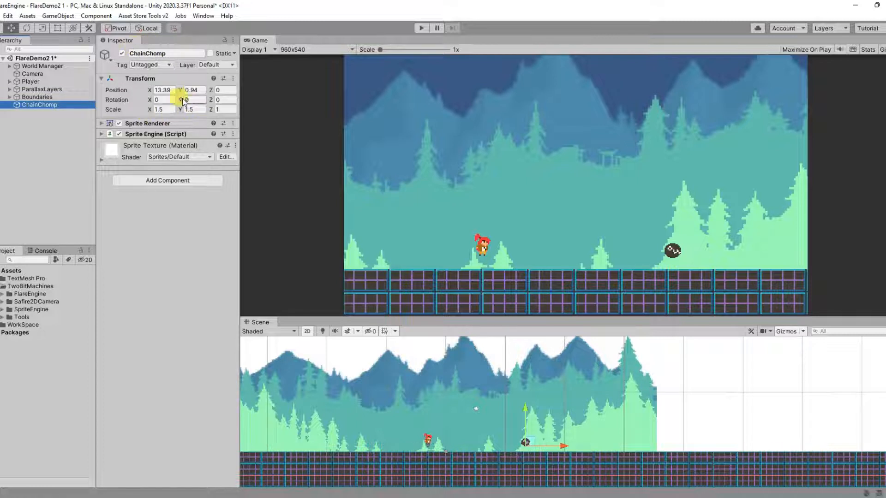
{"action": "left_click", "coordinate": [112, 137]}
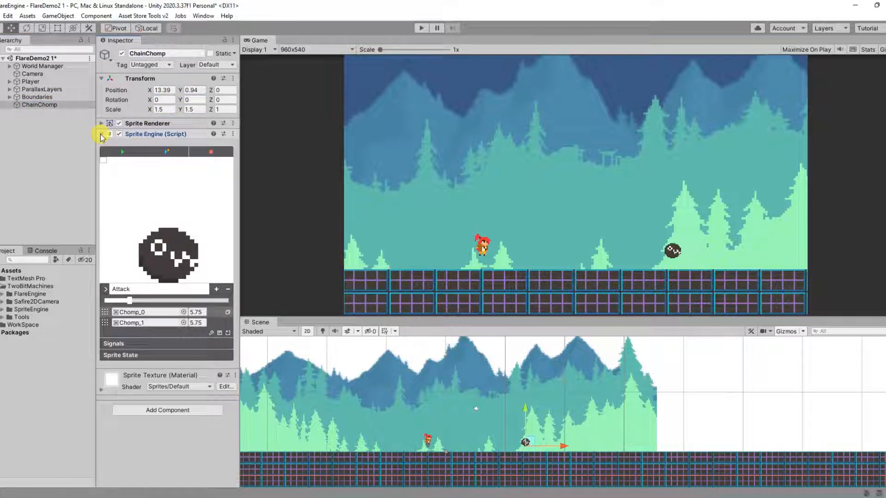
{"action": "left_click", "coordinate": [106, 289]}
{"action": "left_click", "coordinate": [106, 290]}
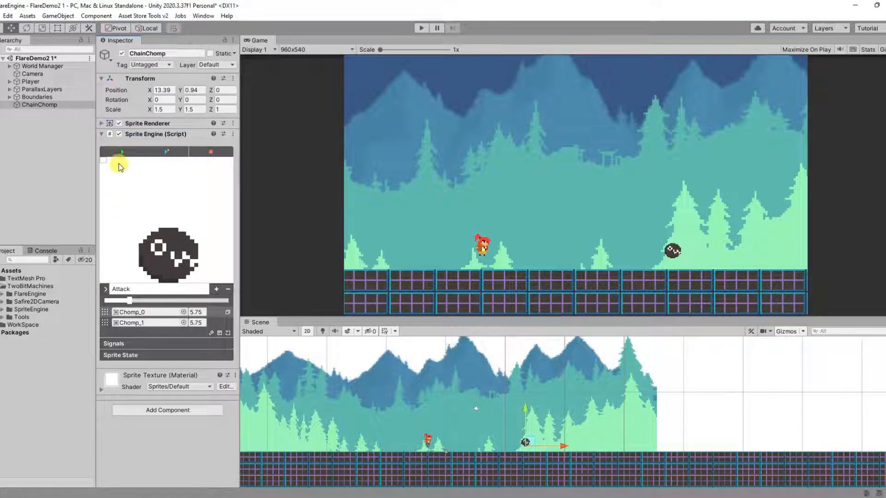
{"action": "left_click", "coordinate": [121, 152]}
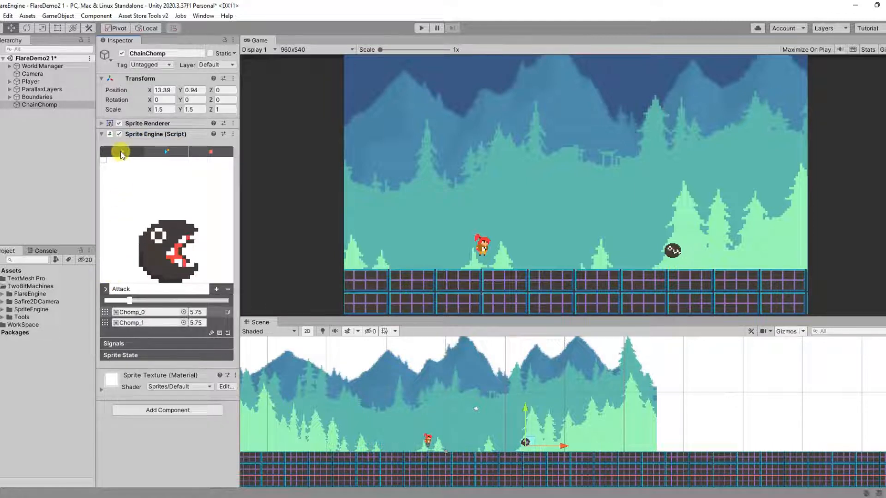
{"action": "left_click", "coordinate": [211, 151]}
{"action": "left_click", "coordinate": [106, 289]}
{"action": "left_click", "coordinate": [118, 310]}
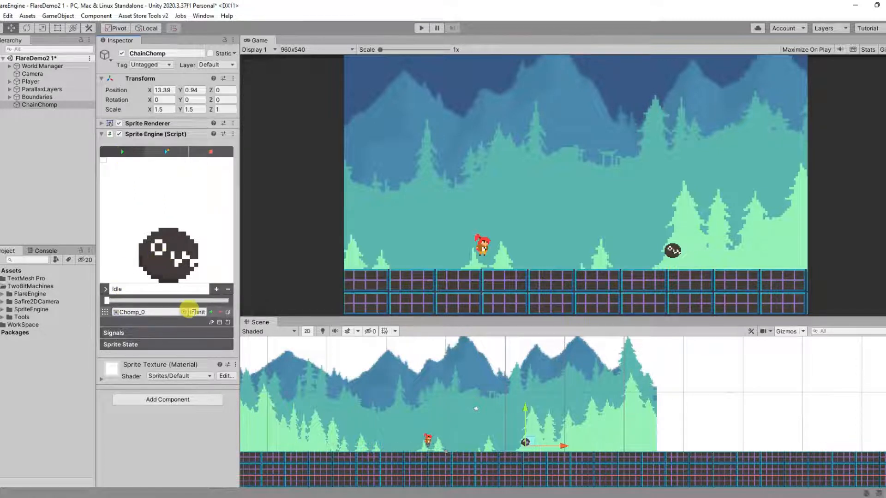
Step: Examine the signals and sprite state rules in ChainChomp's Sprite Engine, then collapse the component
{"action": "left_click", "coordinate": [179, 332]}
{"action": "scroll", "coordinate": [184, 331], "scroll_direction": "down", "scroll_amount": 3}
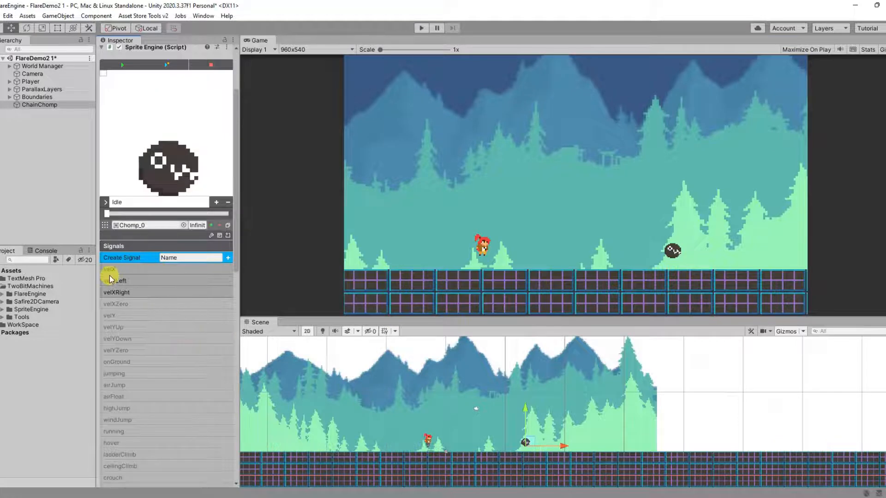
{"action": "scroll", "coordinate": [201, 281], "scroll_direction": "down", "scroll_amount": 15}
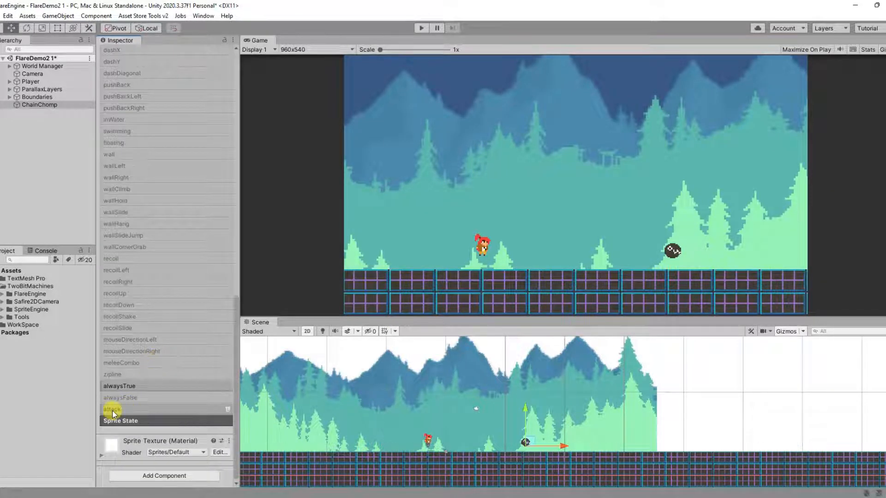
{"action": "scroll", "coordinate": [201, 297], "scroll_direction": "up", "scroll_amount": 15}
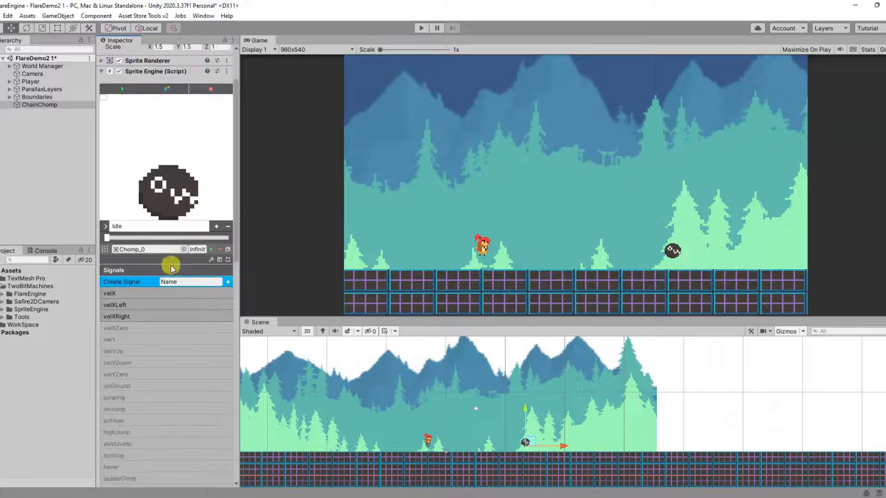
{"action": "left_click", "coordinate": [165, 268]}
{"action": "left_click", "coordinate": [168, 344]}
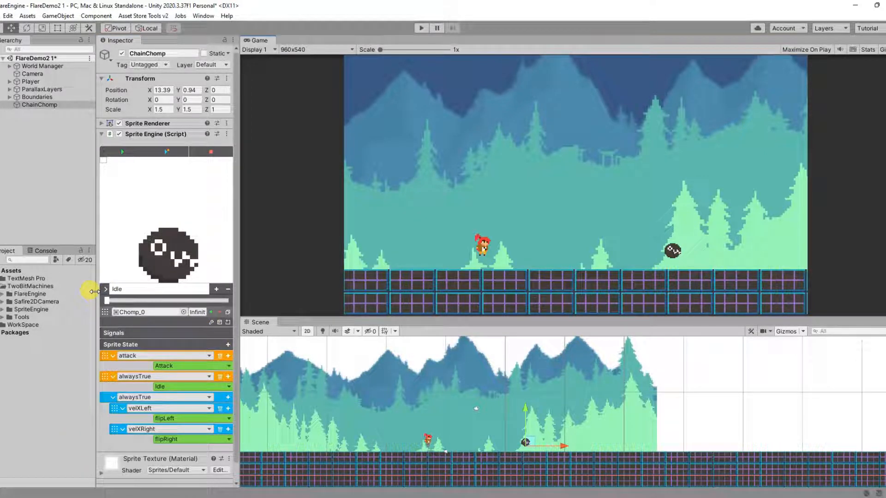
{"action": "left_click", "coordinate": [101, 135]}
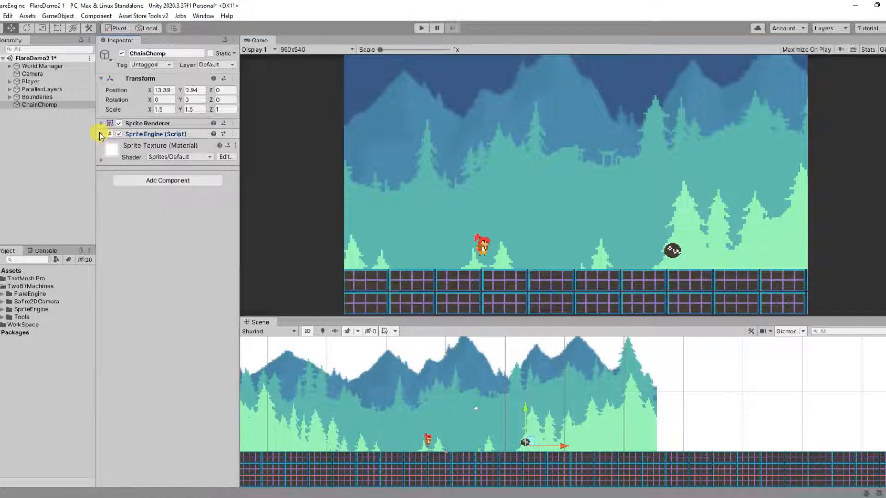
Step: Add an AIFSM component to ChainChomp
{"action": "left_click", "coordinate": [153, 181]}
{"action": "type", "text": "AIFSM"}
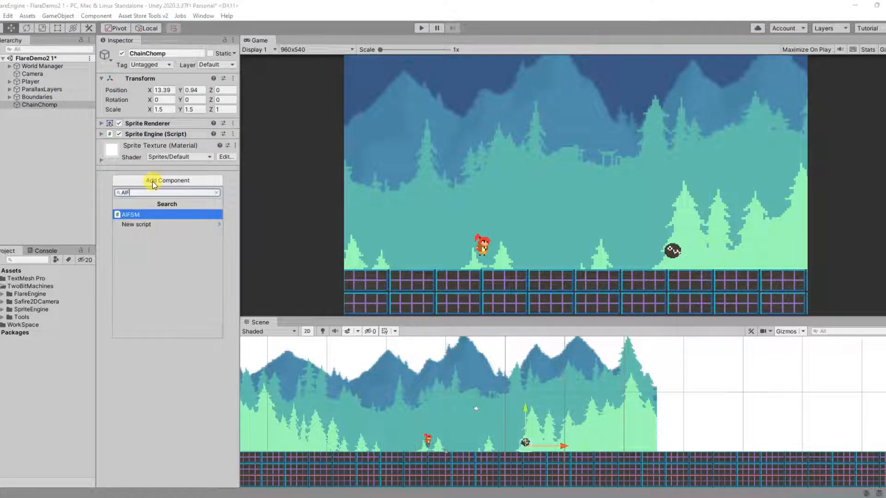
{"action": "key", "text": "Return"}
Step: Add a TargetPlayer and a TargetPoints target to ChainChomp's AIFSM
{"action": "left_click", "coordinate": [148, 180]}
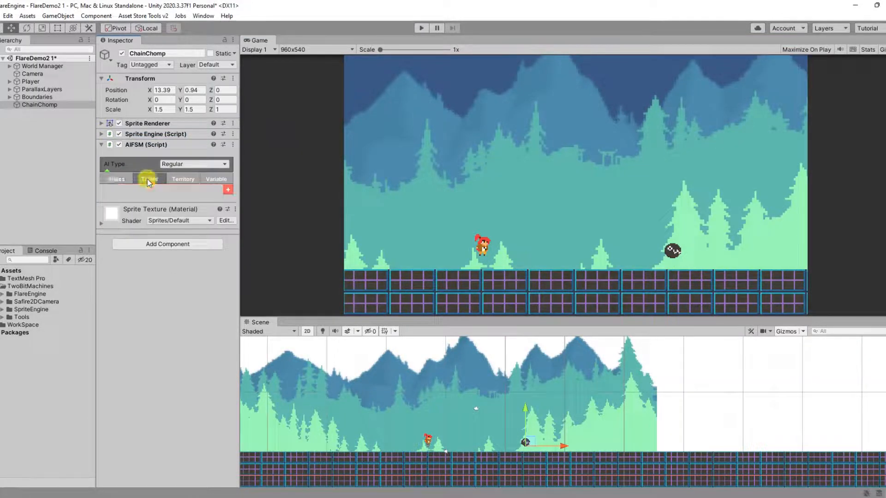
{"action": "left_click", "coordinate": [228, 189]}
{"action": "mouse_move", "coordinate": [255, 195]}
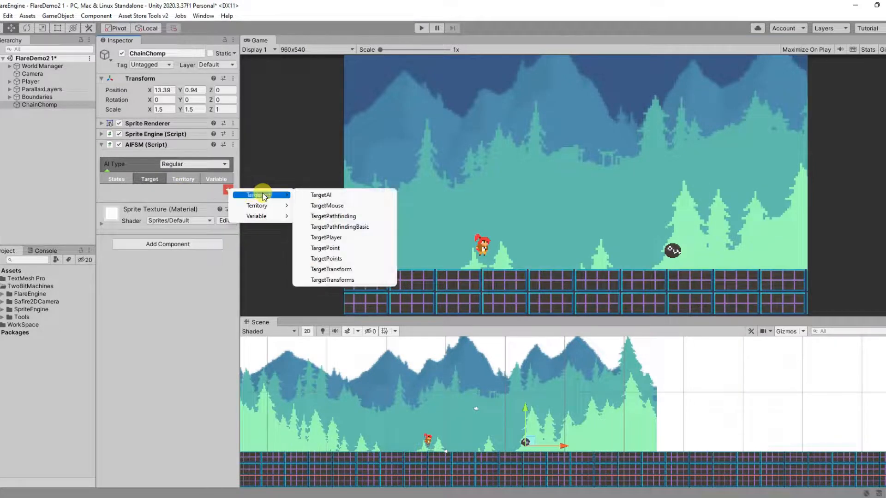
{"action": "left_click", "coordinate": [350, 238]}
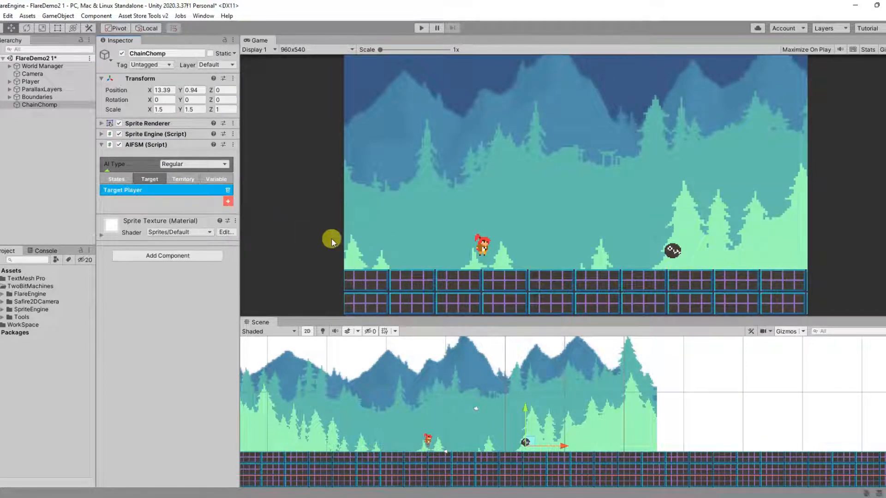
{"action": "left_click", "coordinate": [228, 201]}
{"action": "mouse_move", "coordinate": [256, 207]}
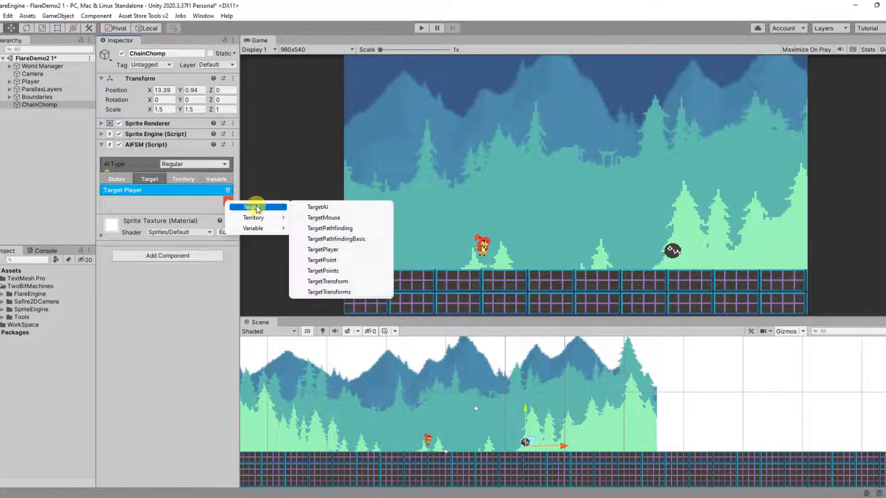
{"action": "left_click", "coordinate": [339, 270]}
Step: Name the player target Player and the points target PatrolPoints, setting the latter's find type to Follow Sequence
{"action": "left_click", "coordinate": [210, 207]}
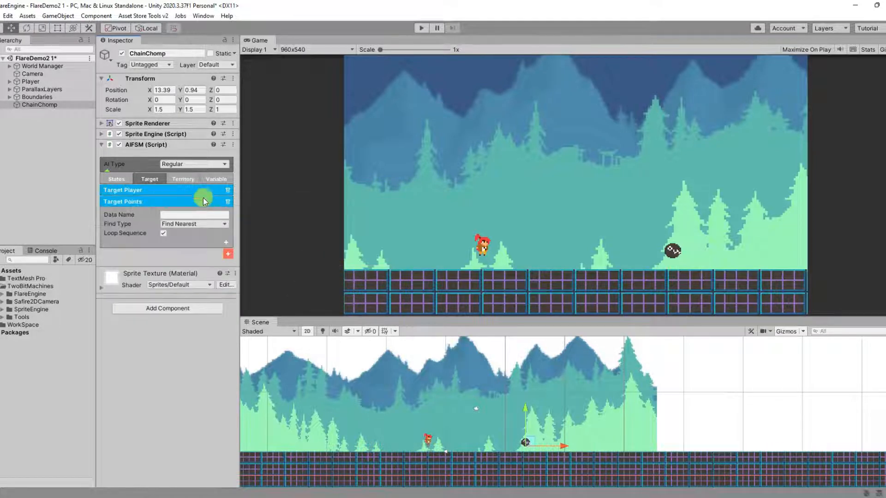
{"action": "left_click", "coordinate": [201, 191]}
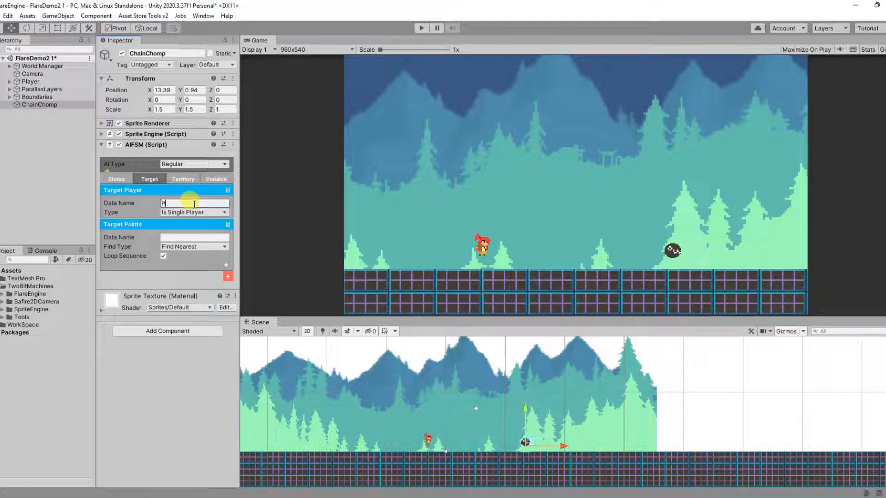
{"action": "left_click", "coordinate": [186, 237]}
{"action": "type", "text": "PatrolPoint"}
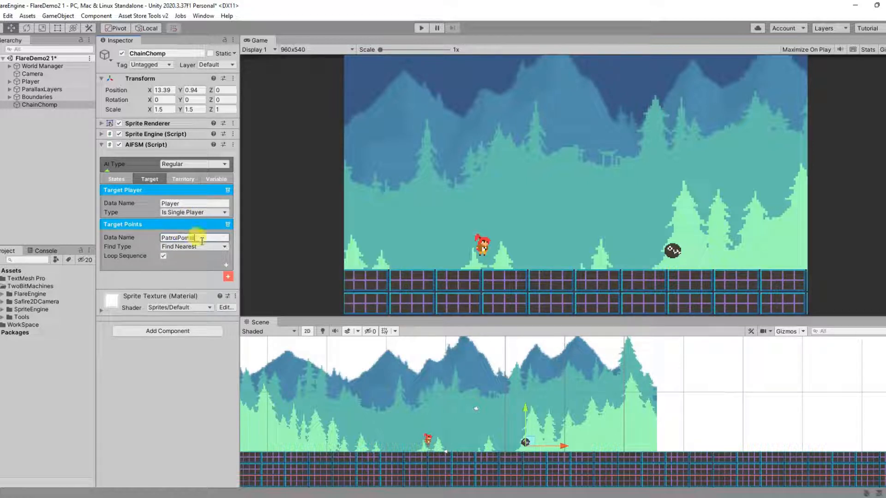
{"action": "left_click", "coordinate": [199, 246]}
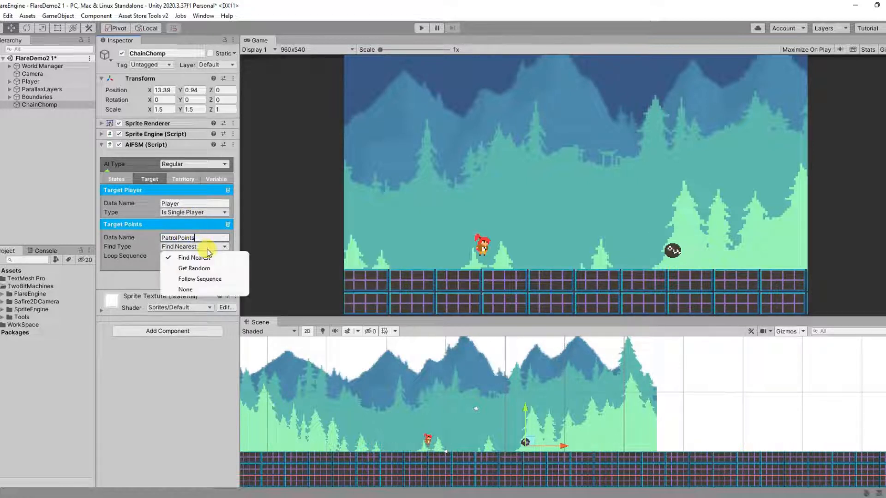
{"action": "left_click", "coordinate": [216, 279]}
Step: Add two patrol points at ground level on either side of ChainChomp, at about X 8.875 and X 24.875 with Y -0.125
{"action": "left_click", "coordinate": [226, 265]}
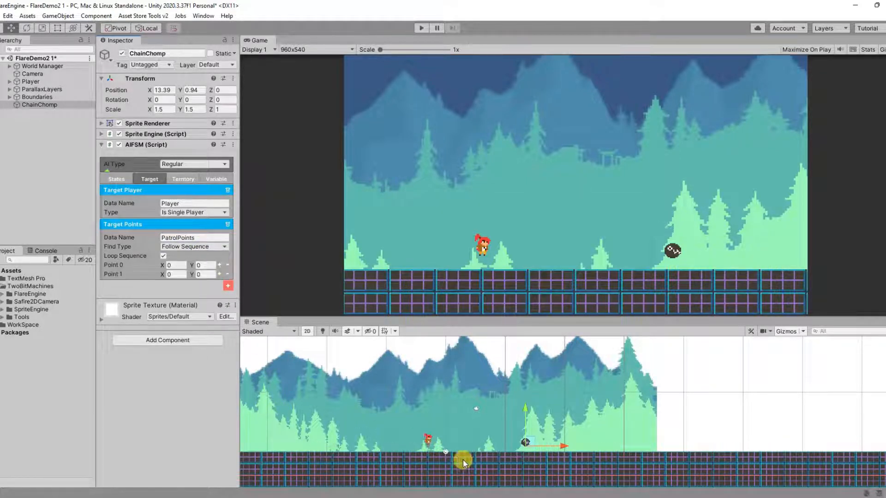
{"action": "left_click_drag", "start_coordinate": [446, 455], "coordinate": [594, 457]}
{"action": "left_click_drag", "start_coordinate": [446, 454], "coordinate": [499, 456]}
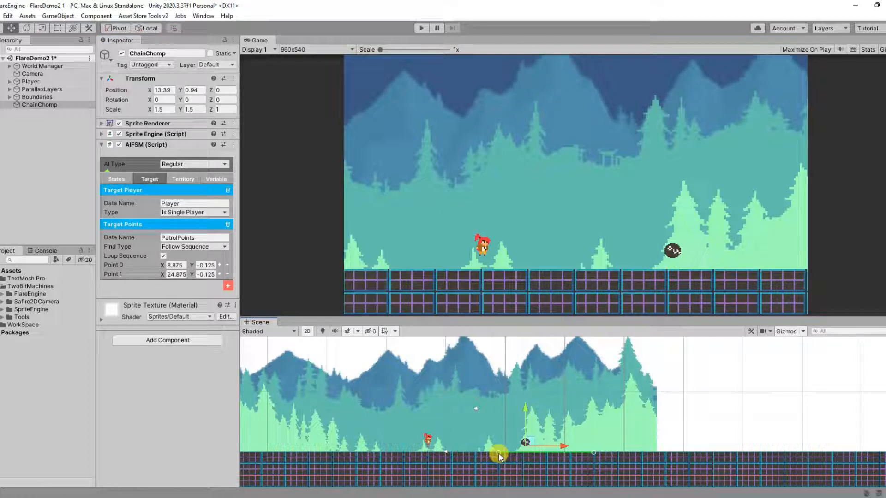
Step: Add a Territory with data name Territory and stretch its box around ChainChomp and both patrol points
{"action": "left_click", "coordinate": [184, 181]}
{"action": "left_click", "coordinate": [228, 190]}
{"action": "mouse_move", "coordinate": [258, 208]}
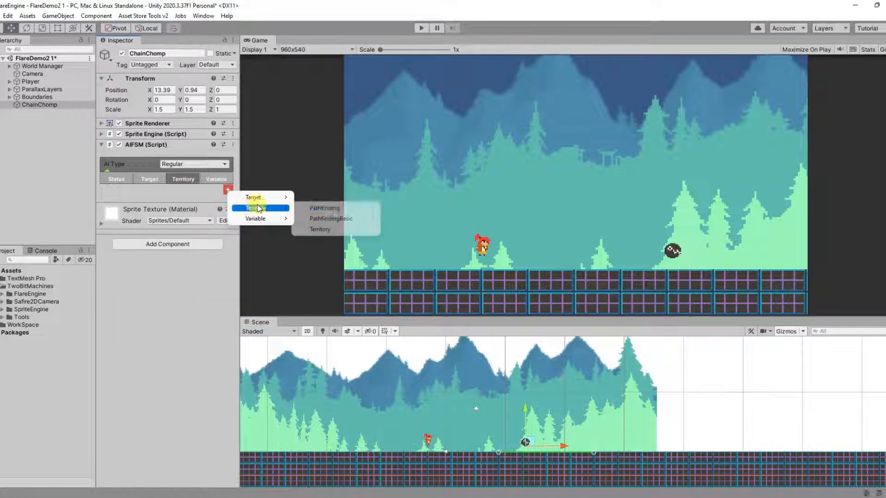
{"action": "left_click", "coordinate": [320, 230]}
{"action": "left_click", "coordinate": [183, 189]}
{"action": "left_click", "coordinate": [184, 203]}
{"action": "type", "text": "Terr"}
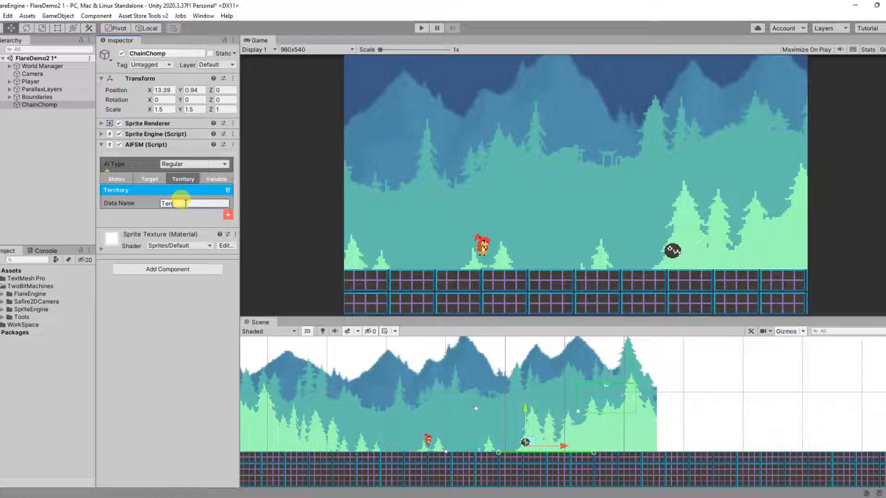
{"action": "type", "text": "itory"}
{"action": "left_click_drag", "start_coordinate": [578, 411], "coordinate": [481, 457]}
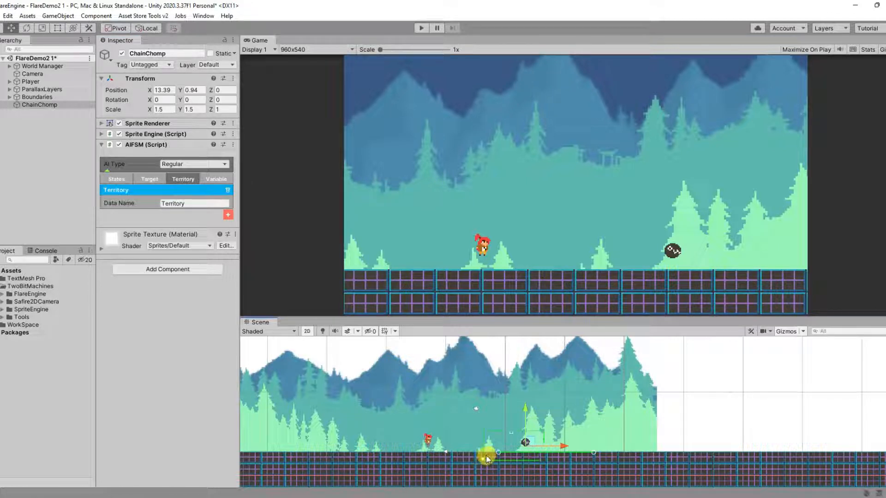
{"action": "left_click_drag", "start_coordinate": [509, 406], "coordinate": [610, 433]}
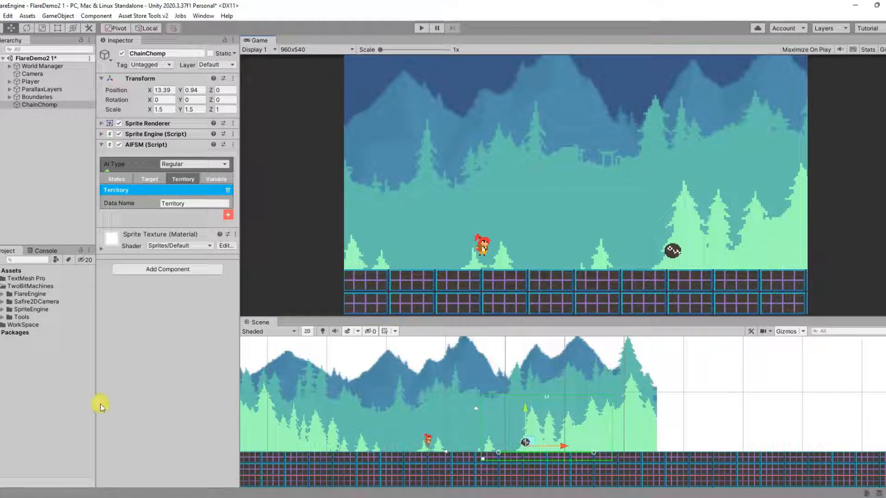
Step: Add a Box Collider 2D to ChainChomp with size 1 by 1 and adjust its Y offset to match the sprite
{"action": "left_click", "coordinate": [148, 269]}
{"action": "left_click", "coordinate": [155, 312]}
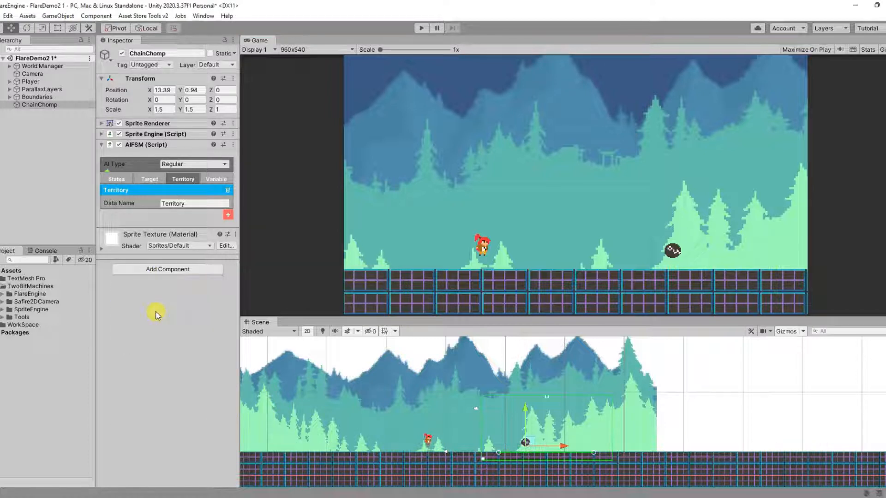
{"action": "left_click", "coordinate": [102, 233]}
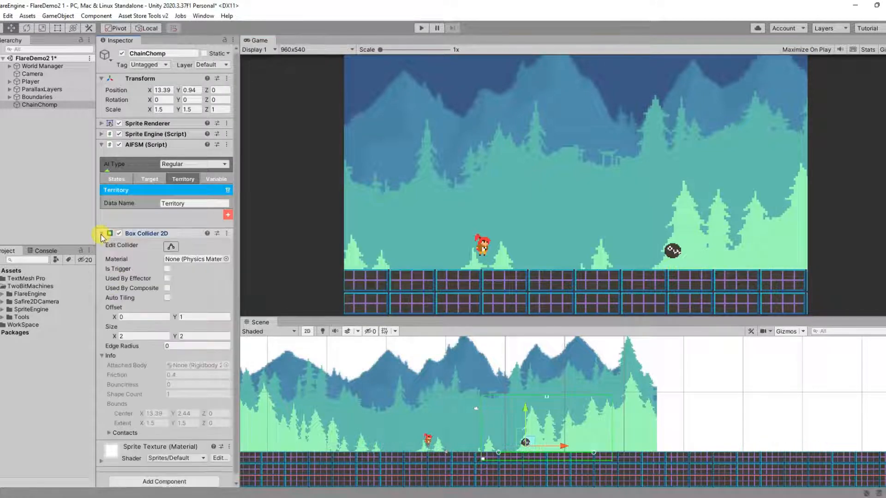
{"action": "left_click", "coordinate": [141, 335]}
{"action": "left_click", "coordinate": [180, 337]}
{"action": "type", "text": "1"}
{"action": "left_click", "coordinate": [184, 316]}
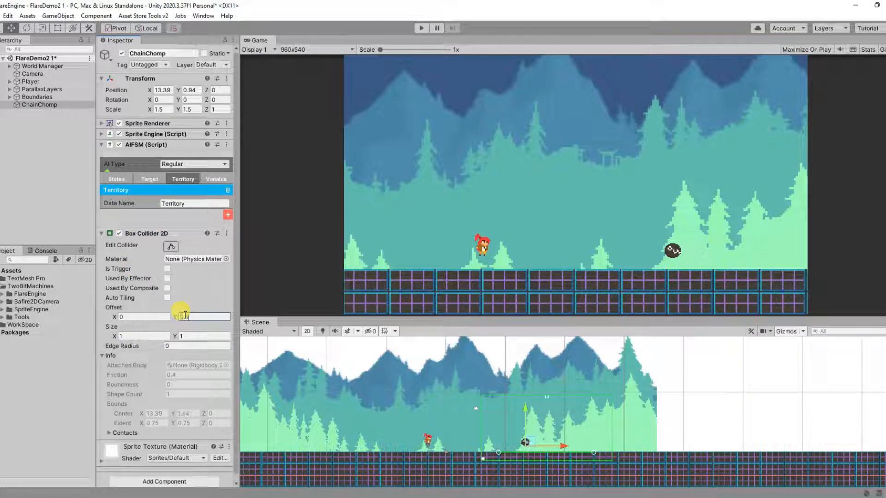
{"action": "left_click", "coordinate": [101, 234]}
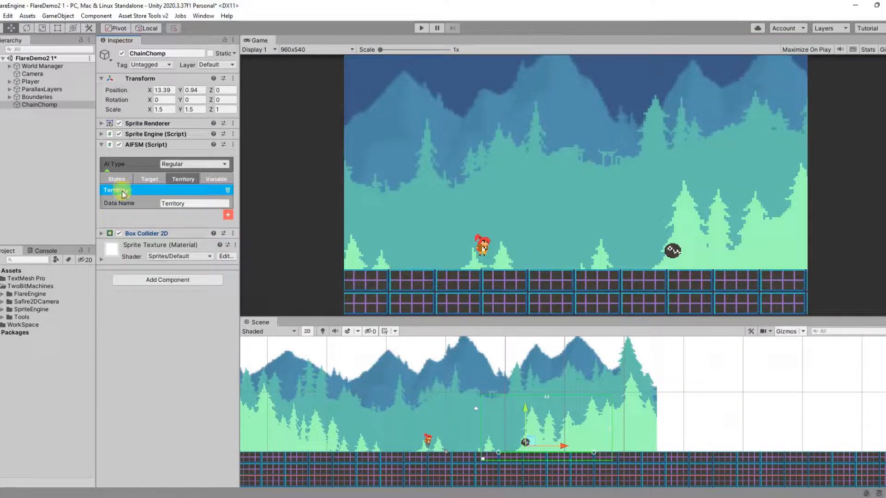
Step: Create a new AI state named Patrol in ChainChomp's AIFSM
{"action": "left_click", "coordinate": [117, 180]}
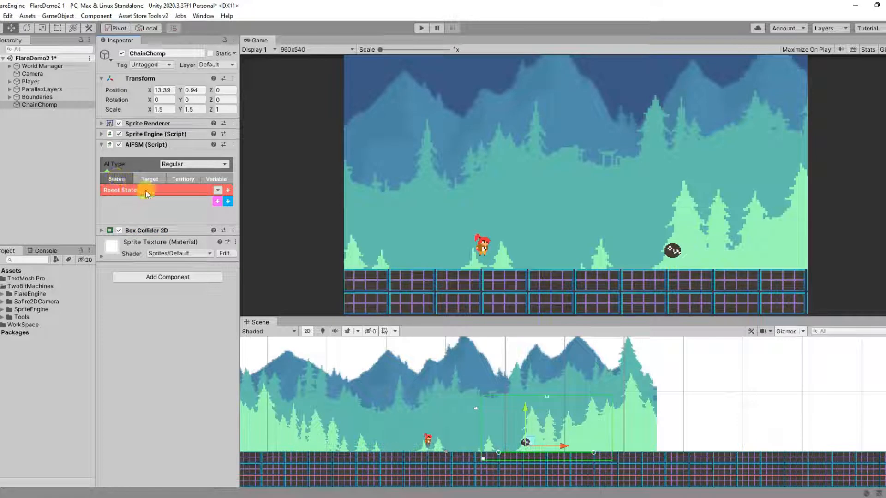
{"action": "left_click", "coordinate": [227, 202]}
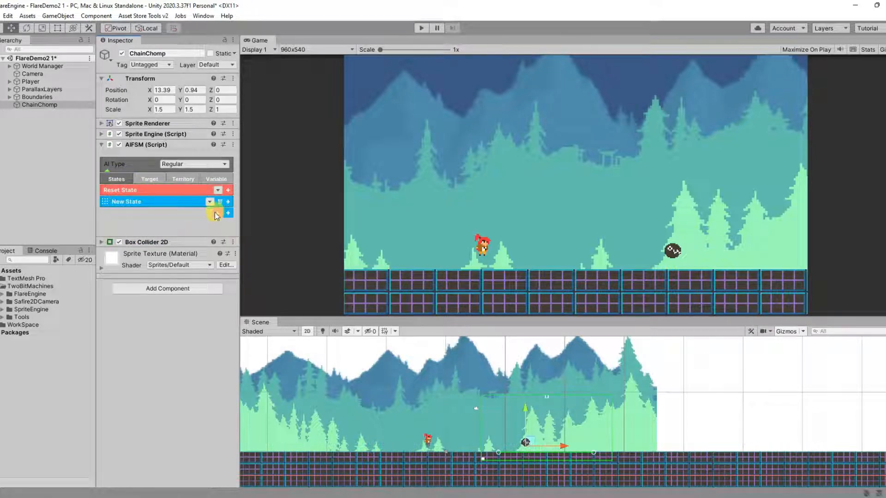
{"action": "left_click_drag", "start_coordinate": [190, 214], "coordinate": [154, 218]}
{"action": "type", "text": "Patrol"}
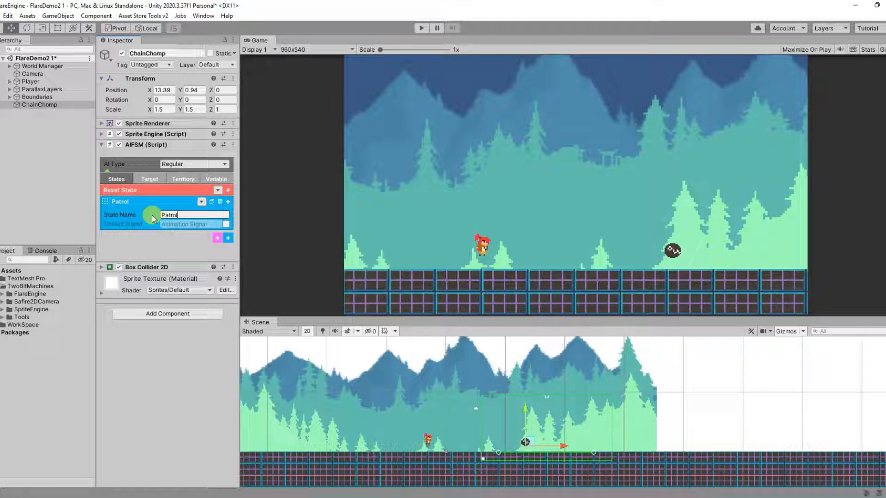
Step: Add a Jump action and a Follow Target action to the Patrol state
{"action": "left_click", "coordinate": [228, 202]}
{"action": "mouse_move", "coordinate": [267, 214]}
{"action": "left_click", "coordinate": [344, 221]}
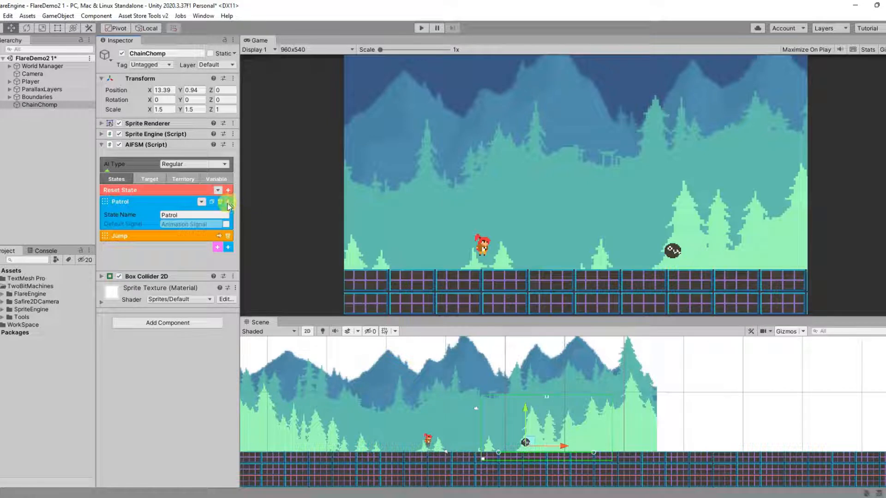
{"action": "left_click", "coordinate": [228, 202]}
{"action": "mouse_move", "coordinate": [262, 210]}
{"action": "left_click", "coordinate": [351, 209]}
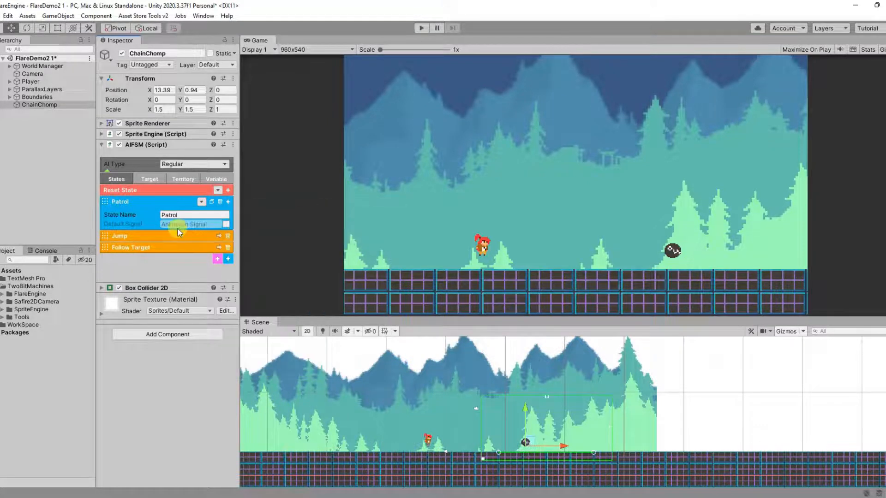
Step: Expand the Jump and Follow Target actions of the Patrol state and set the Jump height to 1.5
{"action": "left_click", "coordinate": [182, 237]}
{"action": "left_click", "coordinate": [182, 283]}
{"action": "left_click", "coordinate": [178, 250]}
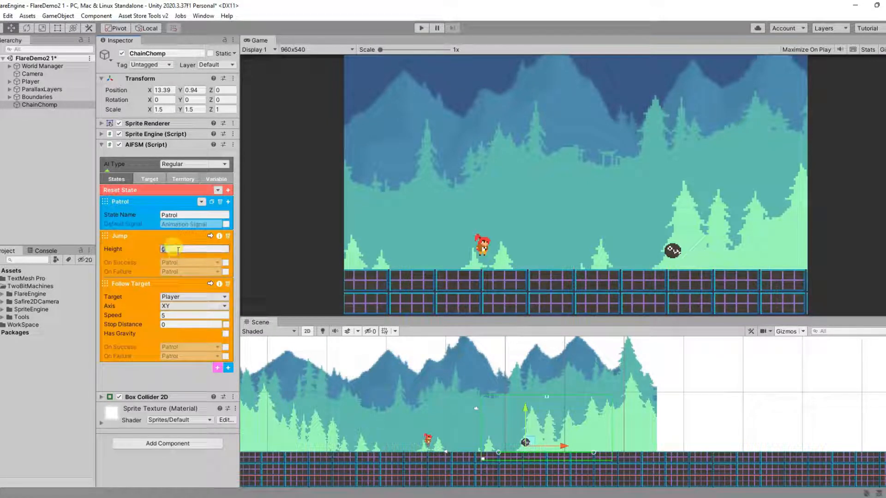
{"action": "type", "text": "1.5"}
Step: Configure Follow Target with target PatrolPoints, axis X, speed 3, stop distance 1.5 and Has Gravity enabled
{"action": "left_click", "coordinate": [187, 297]}
{"action": "left_click", "coordinate": [195, 318]}
{"action": "left_click", "coordinate": [176, 306]}
{"action": "left_click", "coordinate": [181, 327]}
{"action": "left_click", "coordinate": [183, 316]}
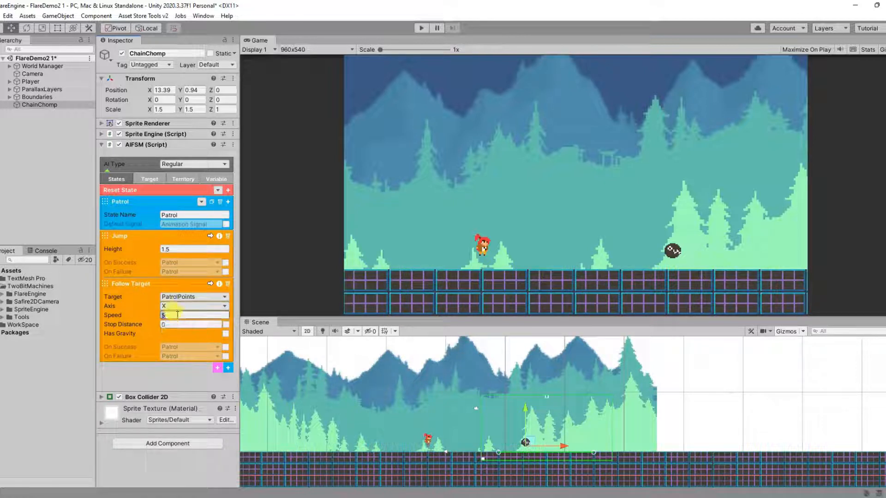
{"action": "type", "text": "3"}
{"action": "left_click", "coordinate": [185, 325]}
{"action": "type", "text": "1.5"}
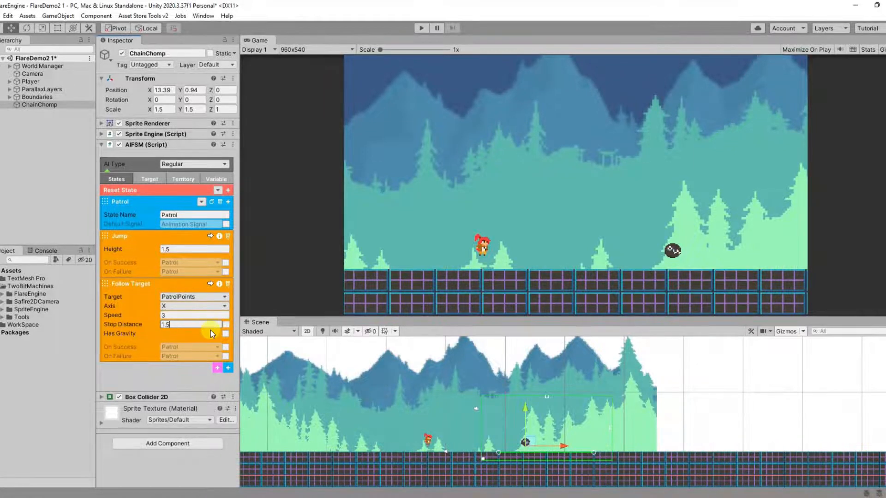
{"action": "left_click", "coordinate": [226, 334]}
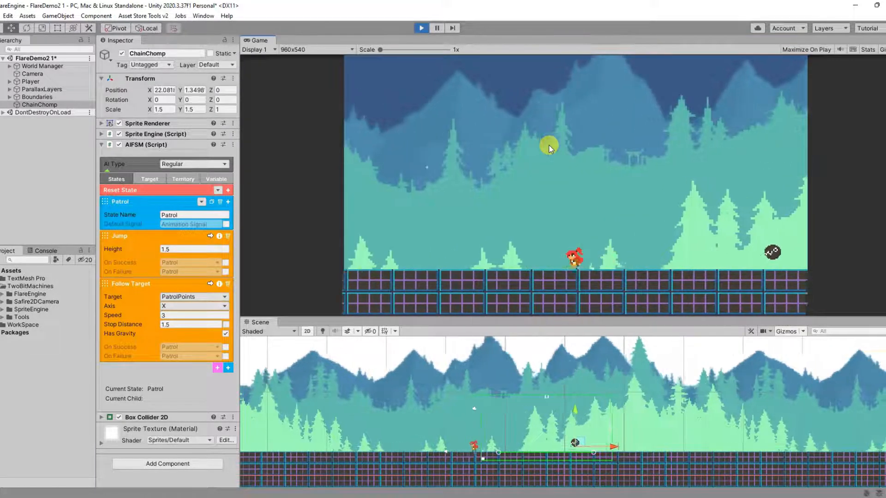
Step: Stop the running game and collapse the Follow Target and Jump actions in the Patrol state
{"action": "left_click", "coordinate": [422, 27]}
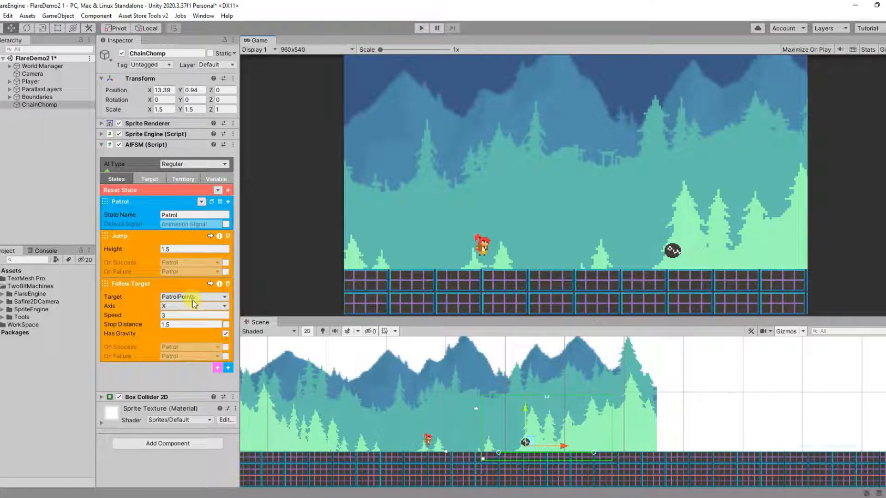
{"action": "left_click", "coordinate": [188, 286]}
{"action": "left_click", "coordinate": [181, 239]}
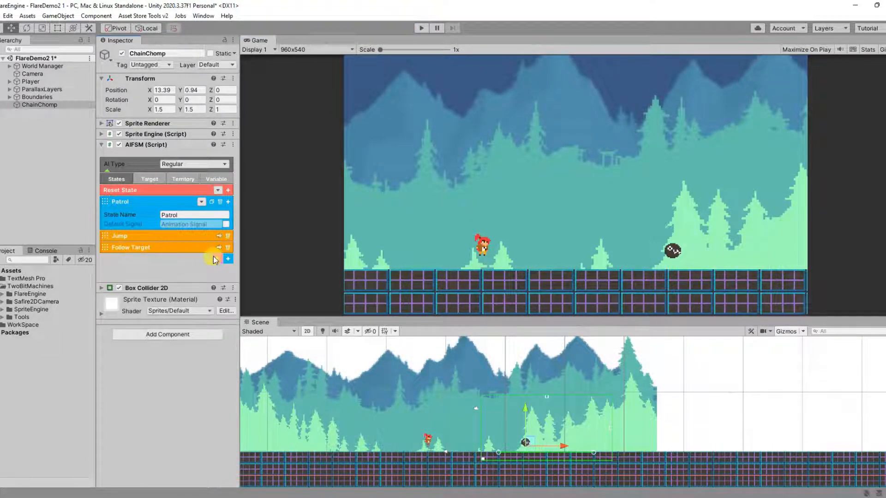
Step: Add an AI state named Attack and enable its default signal with the value attack
{"action": "left_click", "coordinate": [228, 260]}
{"action": "left_click", "coordinate": [183, 272]}
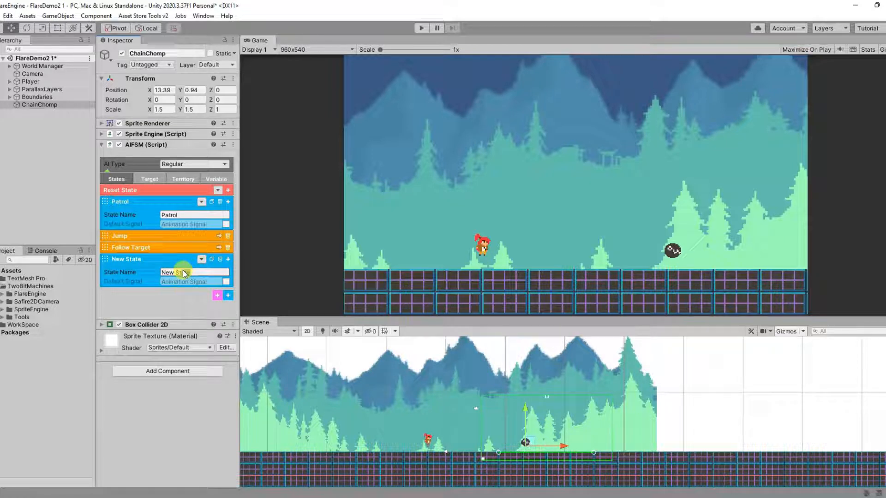
{"action": "key", "text": "BackSpace"}
{"action": "key", "text": "BackSpace"}
{"action": "key", "text": "BackSpace"}
{"action": "key", "text": "BackSpace"}
{"action": "type", "text": "Attack"}
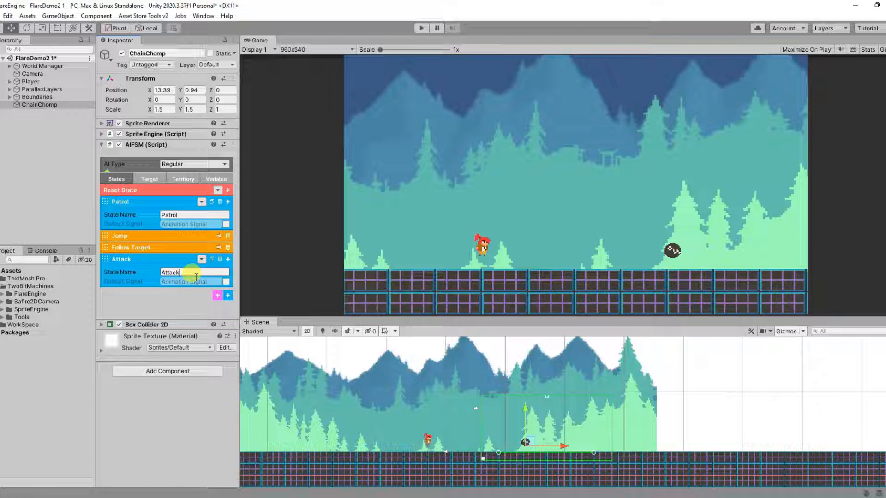
{"action": "left_click", "coordinate": [226, 281]}
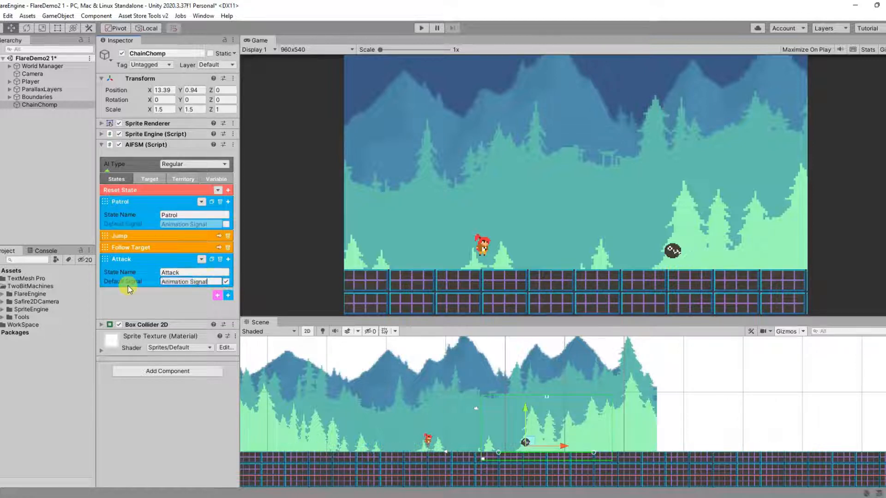
{"action": "type", "text": "attack"}
Step: Add a Jump To action to the Attack state with arch height 2 and Scale Distance X 1.5
{"action": "left_click", "coordinate": [229, 259]}
{"action": "mouse_move", "coordinate": [277, 275]}
{"action": "left_click", "coordinate": [355, 286]}
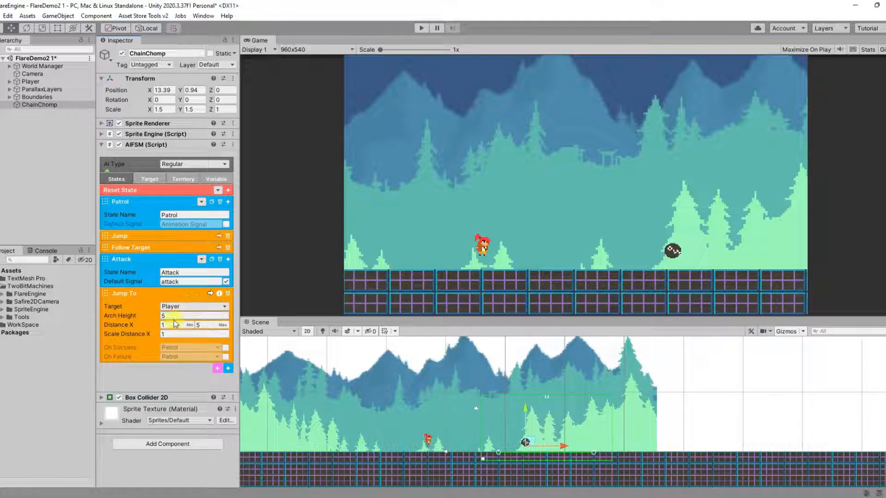
{"action": "left_click", "coordinate": [152, 317]}
{"action": "type", "text": "2"}
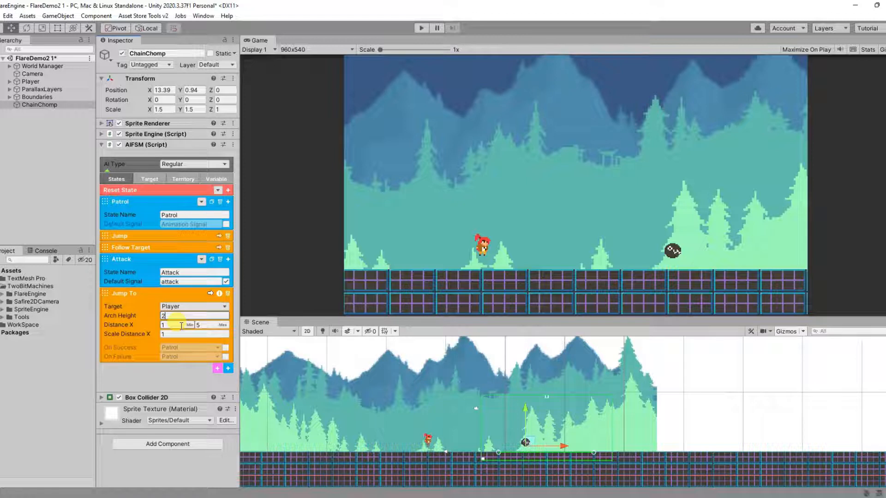
{"action": "left_click", "coordinate": [210, 326]}
{"action": "left_click", "coordinate": [184, 336]}
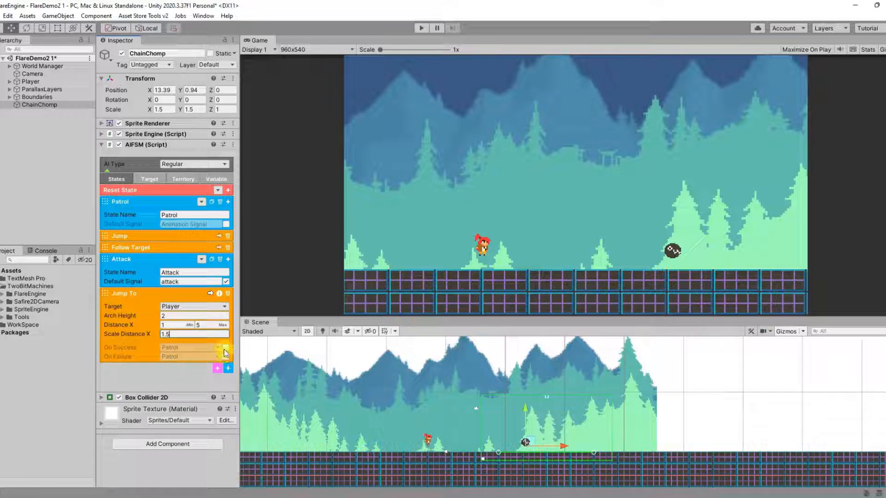
Step: Add a Find Target action to the Patrol state and set both its type and its territory to Territory
{"action": "left_click", "coordinate": [228, 202]}
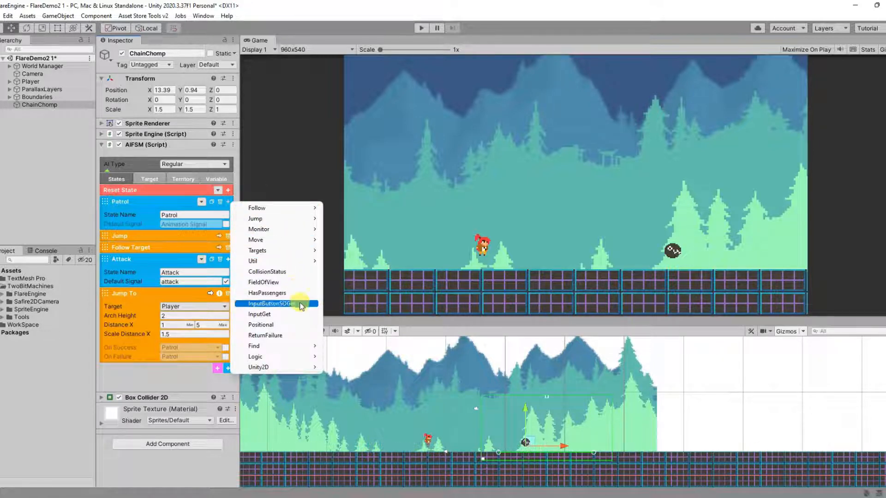
{"action": "mouse_move", "coordinate": [295, 346]}
{"action": "left_click", "coordinate": [346, 348]}
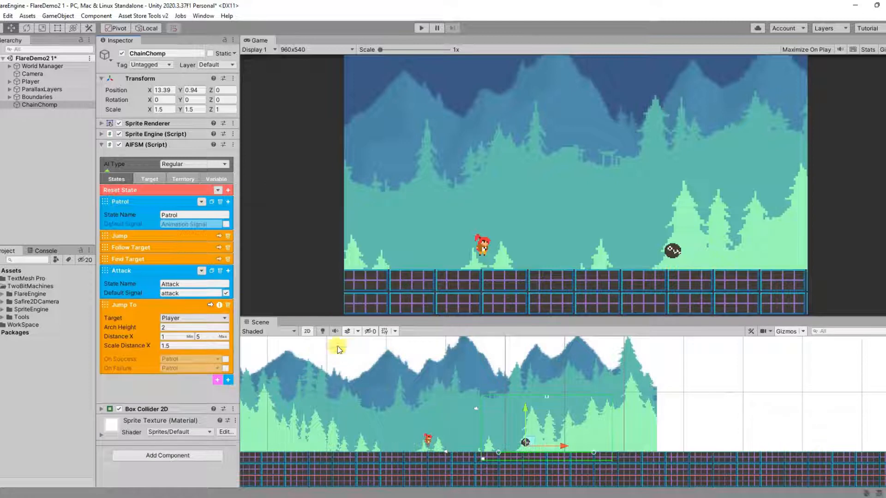
{"action": "left_click", "coordinate": [198, 271]}
{"action": "left_click", "coordinate": [190, 280]}
{"action": "left_click", "coordinate": [189, 281]}
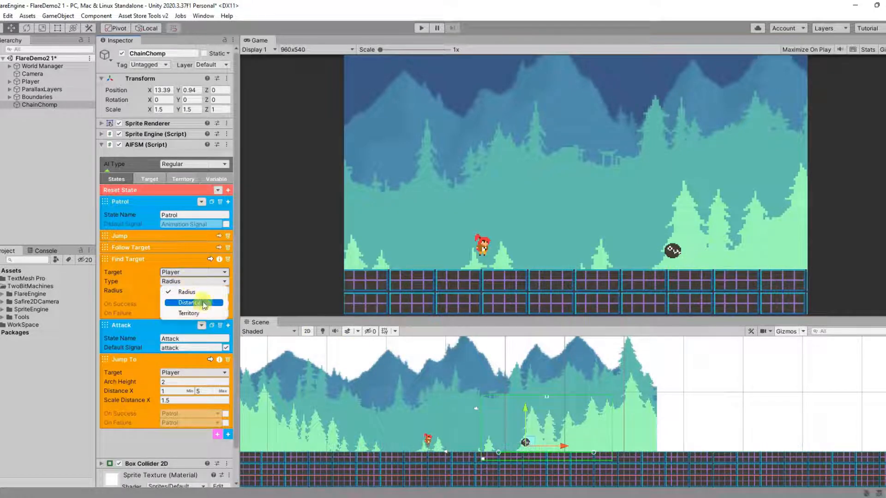
{"action": "left_click", "coordinate": [202, 314]}
{"action": "left_click", "coordinate": [186, 291]}
{"action": "left_click", "coordinate": [203, 324]}
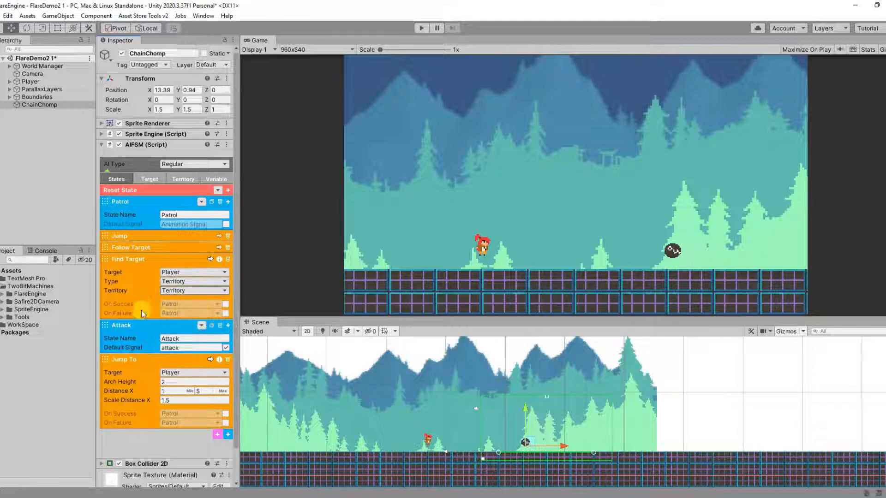
Step: Enable On Success for Patrol's Find Target action and make it go to the Attack state
{"action": "left_click", "coordinate": [226, 304]}
{"action": "left_click", "coordinate": [209, 304]}
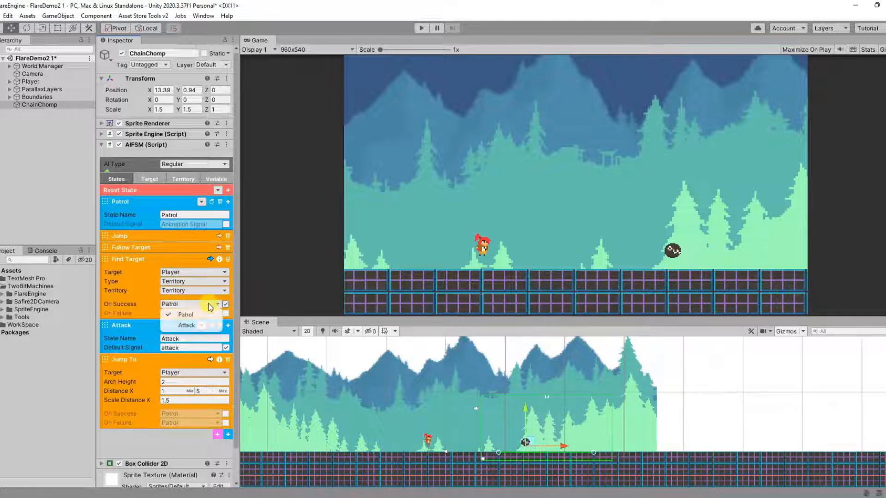
{"action": "left_click", "coordinate": [187, 325]}
Step: Add an AI state named CheckForPlayer and disable its default signal
{"action": "scroll", "coordinate": [234, 366], "scroll_direction": "down", "scroll_amount": 2}
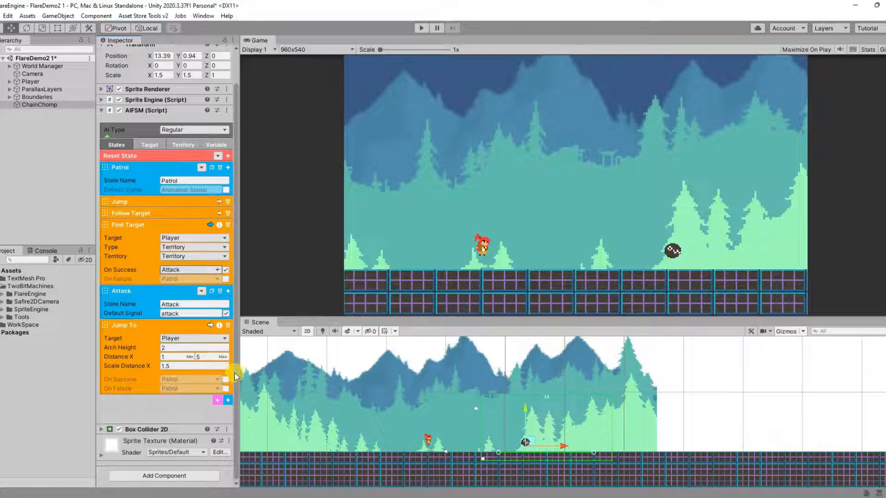
{"action": "left_click", "coordinate": [228, 400]}
{"action": "type", "text": "CheckFor"}
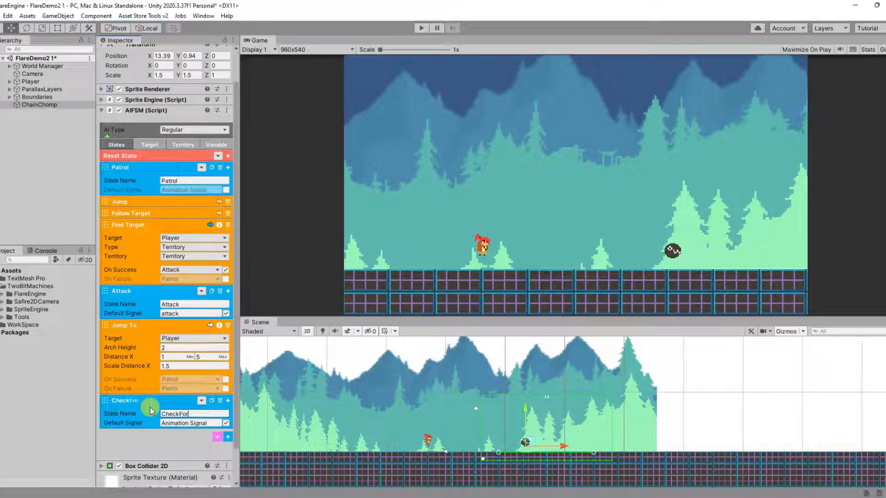
{"action": "type", "text": "Player"}
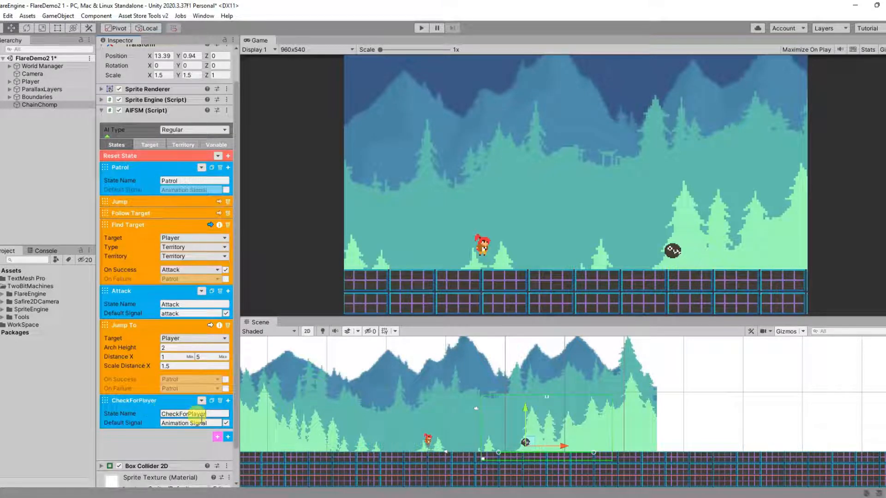
{"action": "left_click", "coordinate": [225, 422]}
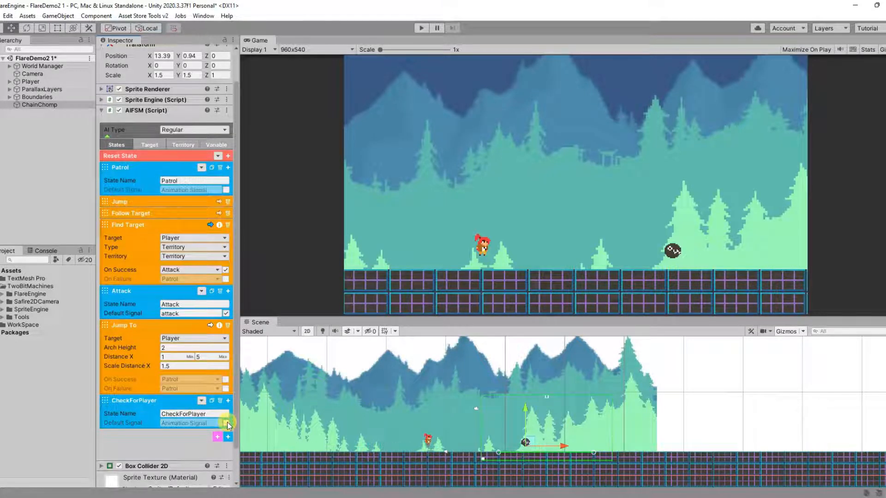
Step: Enable On Success for the Attack state's Jump To action and make it go to CheckForPlayer
{"action": "left_click", "coordinate": [226, 380]}
{"action": "left_click", "coordinate": [214, 380]}
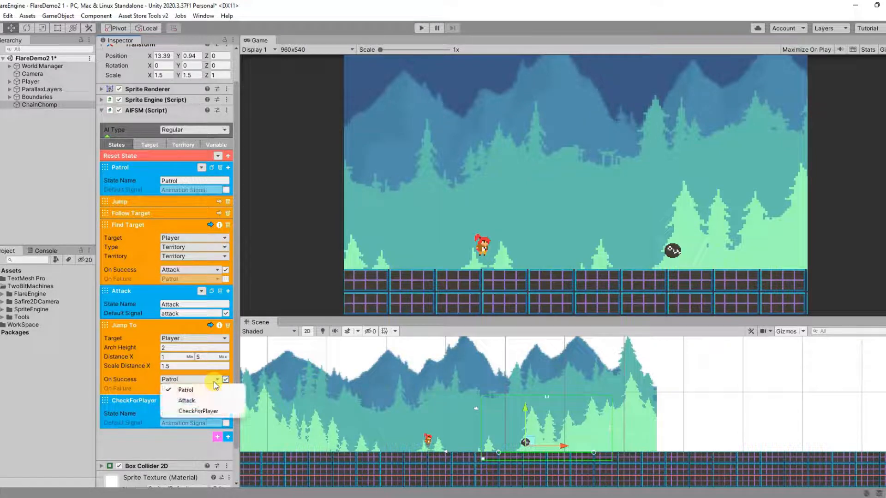
{"action": "left_click", "coordinate": [213, 412]}
Step: Add a Find Target action to the CheckForPlayer state with type Territory and territory Territory
{"action": "scroll", "coordinate": [236, 397], "scroll_direction": "down", "scroll_amount": 3}
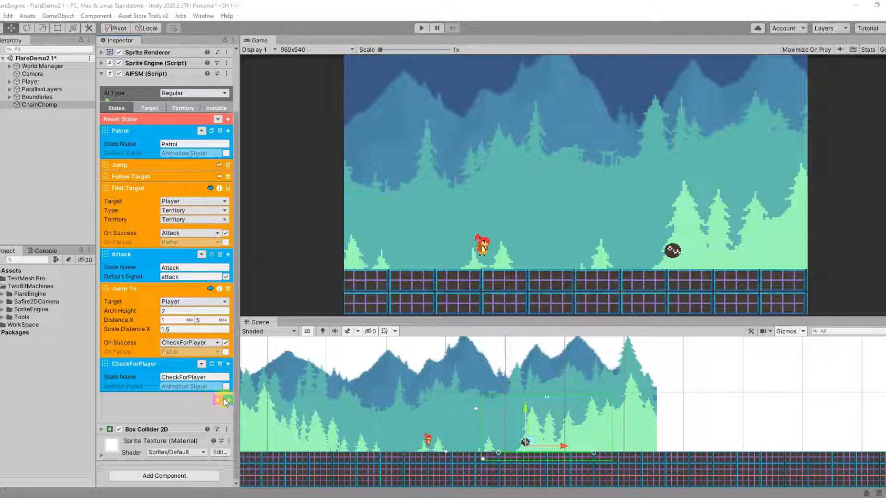
{"action": "left_click", "coordinate": [228, 364]}
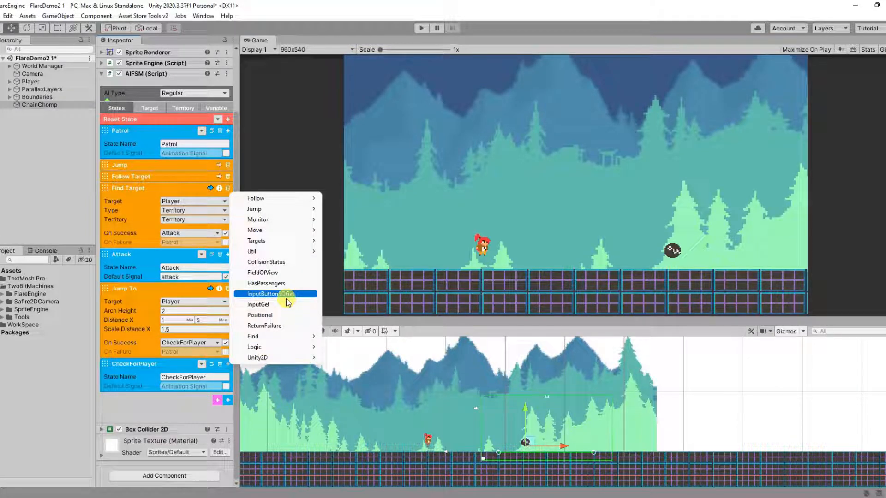
{"action": "mouse_move", "coordinate": [286, 336]}
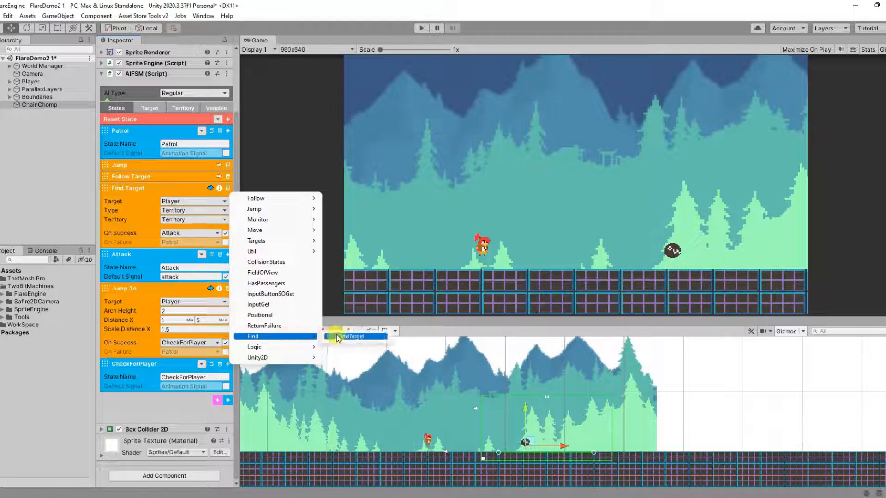
{"action": "left_click", "coordinate": [353, 337]}
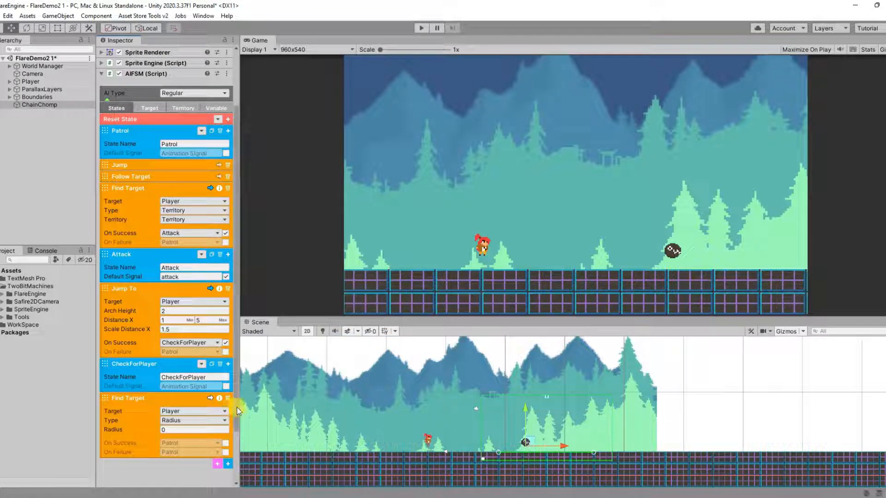
{"action": "scroll", "coordinate": [237, 407], "scroll_direction": "down", "scroll_amount": 3}
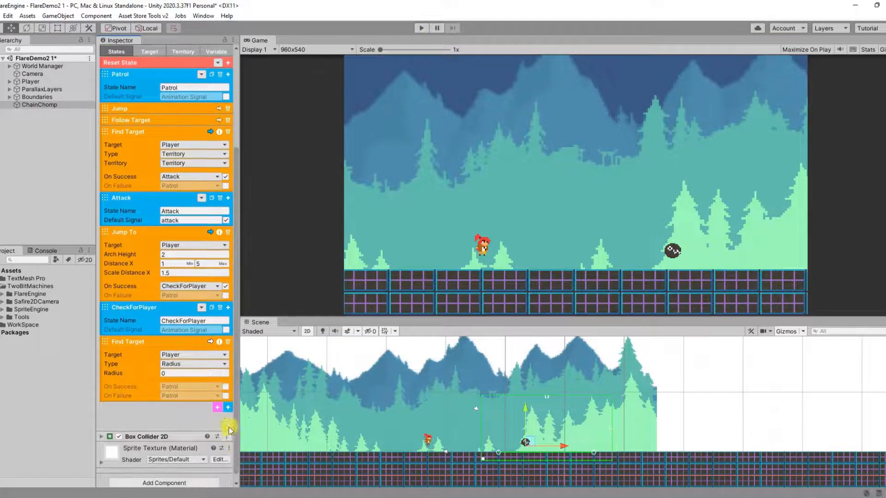
{"action": "left_click", "coordinate": [200, 364]}
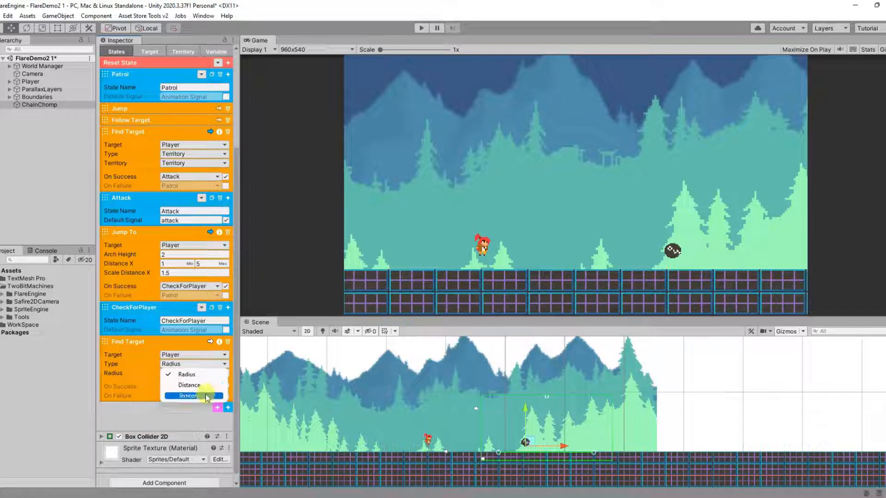
{"action": "left_click", "coordinate": [199, 395]}
{"action": "left_click", "coordinate": [188, 373]}
{"action": "left_click", "coordinate": [201, 399]}
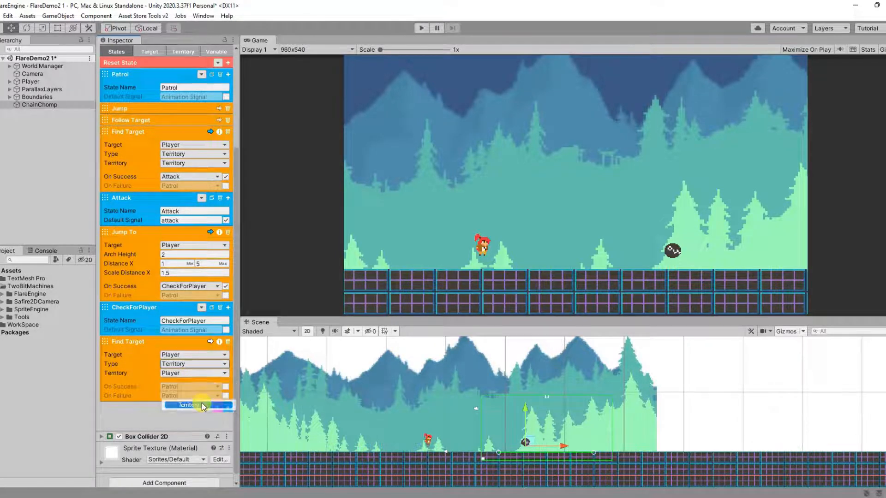
Step: Enable both outcomes of CheckForPlayer's Find Target action, sending On Success to Attack and On Failure to Patrol
{"action": "left_click", "coordinate": [225, 387]}
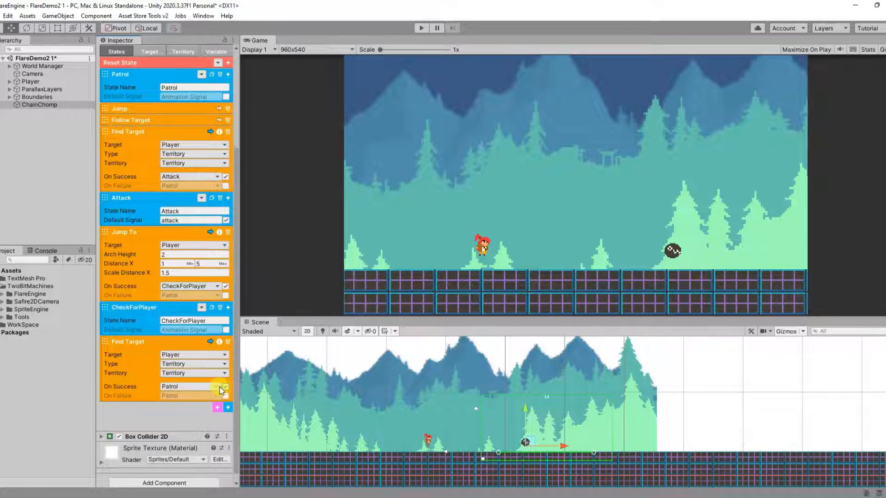
{"action": "left_click", "coordinate": [216, 387]}
{"action": "left_click", "coordinate": [211, 408]}
{"action": "left_click", "coordinate": [226, 396]}
{"action": "left_click", "coordinate": [217, 396]}
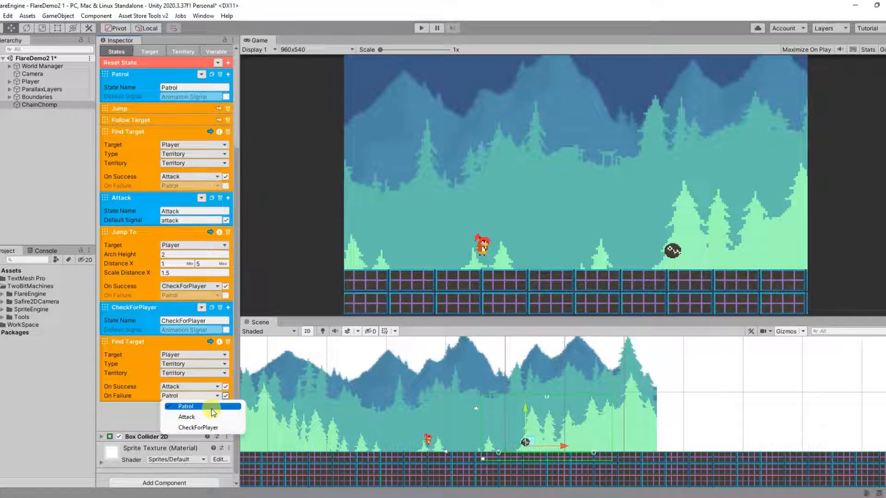
{"action": "left_click", "coordinate": [211, 409]}
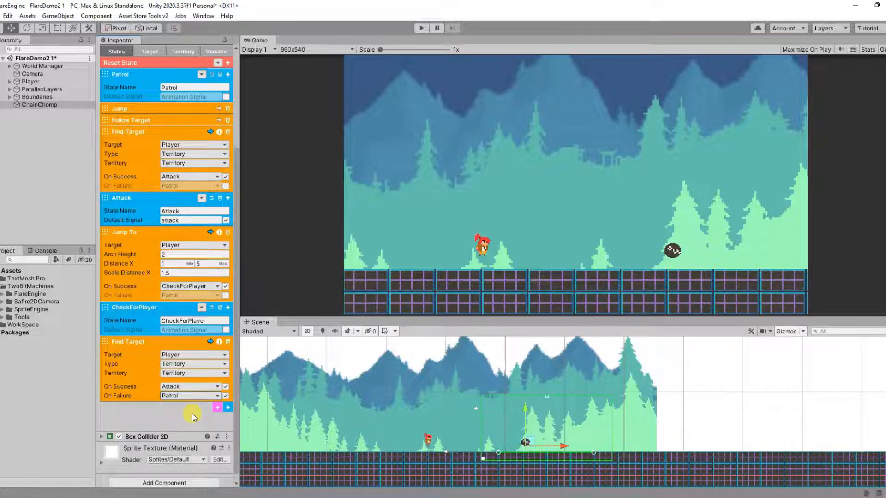
Step: Collapse the CheckForPlayer, Attack and Patrol states and run the game to test ChainChomp's behavior
{"action": "left_click", "coordinate": [178, 307]}
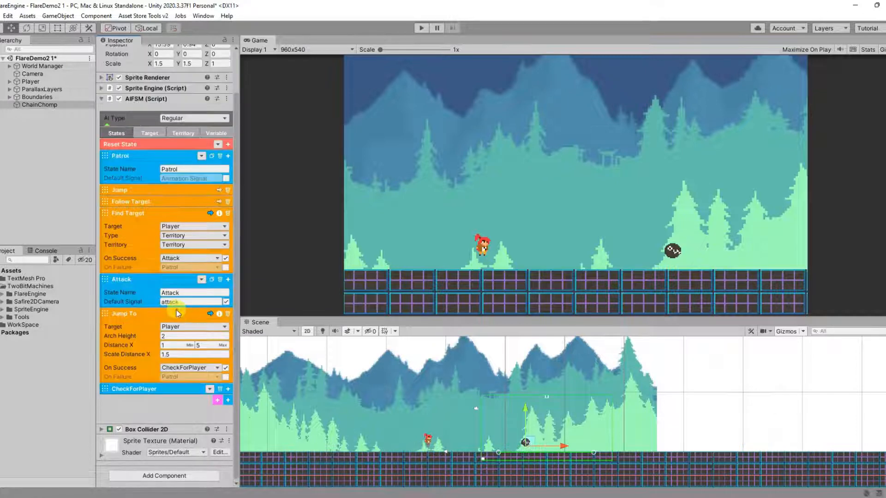
{"action": "left_click", "coordinate": [183, 281]}
{"action": "left_click", "coordinate": [170, 201]}
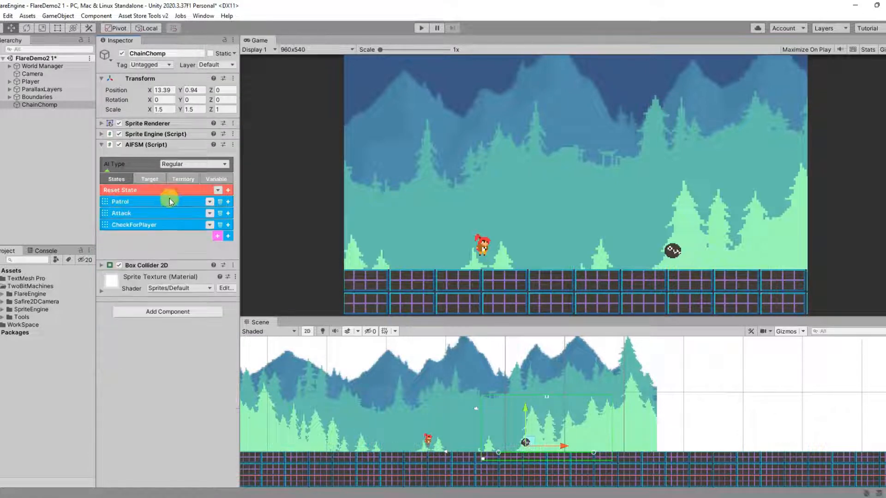
{"action": "left_click", "coordinate": [421, 28]}
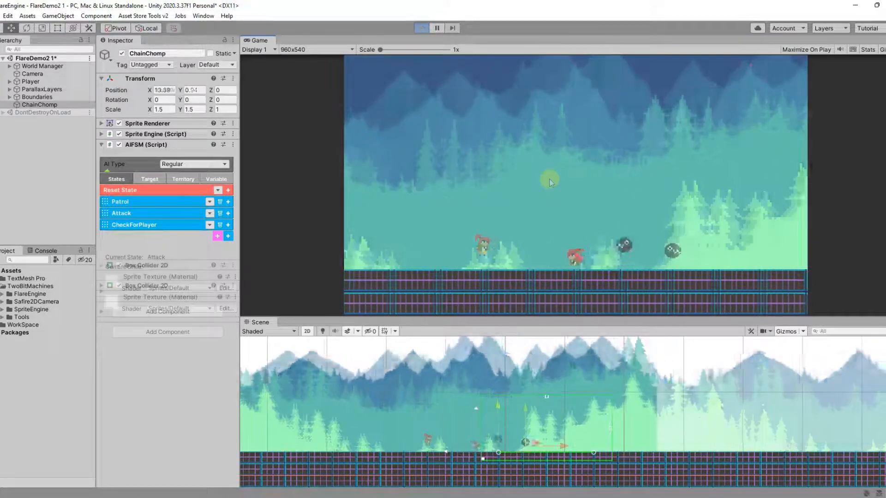
Step: Stop the running game and add the JumpOnEnemy ability to the Player
{"action": "key", "text": "ctrl+p"}
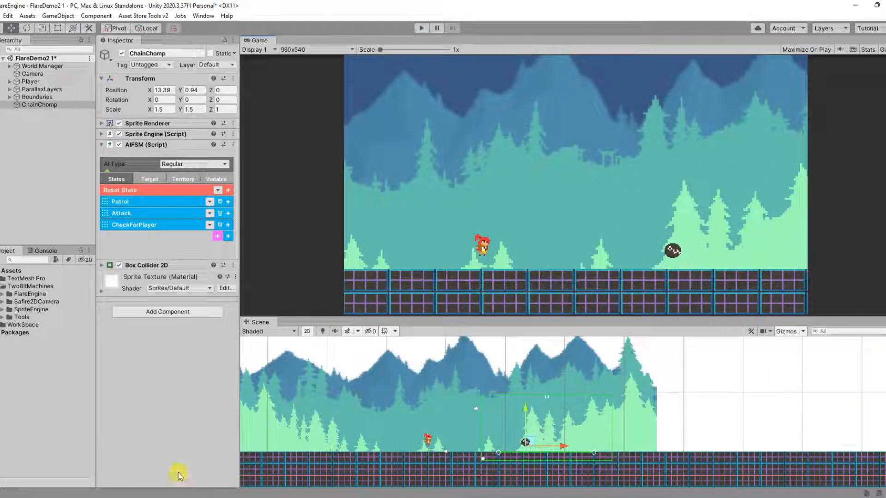
{"action": "left_click", "coordinate": [37, 82]}
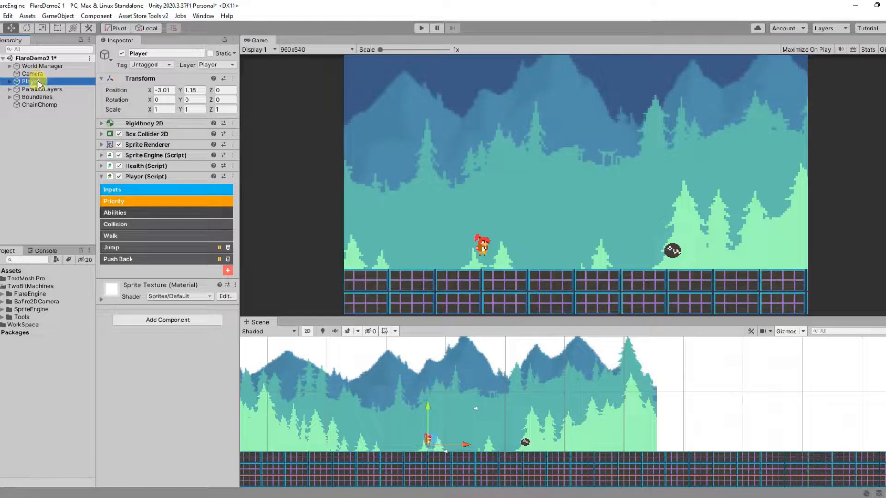
{"action": "left_click", "coordinate": [228, 272]}
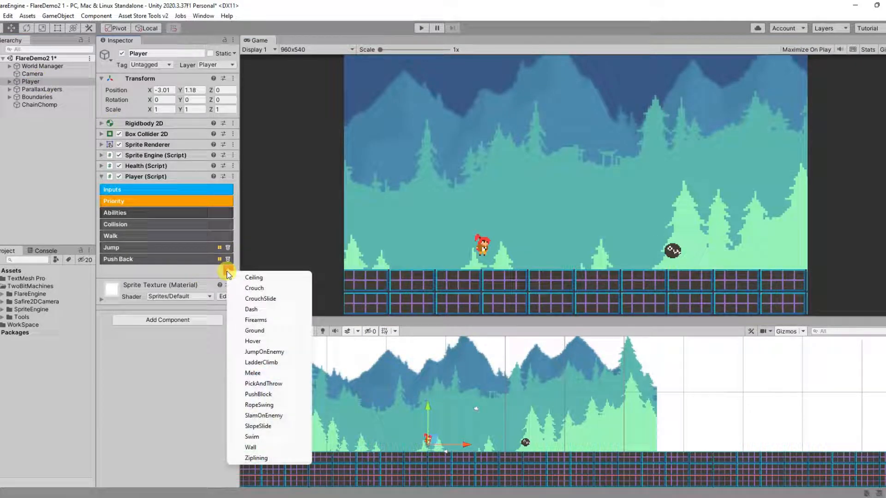
{"action": "left_click", "coordinate": [265, 352]}
{"action": "left_click", "coordinate": [164, 258]}
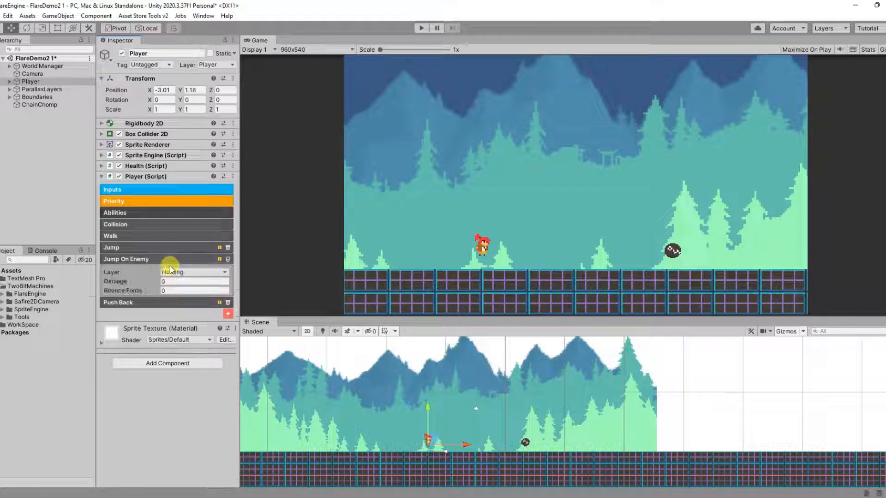
Step: Set the Player's Jump On Enemy ability to layer Enemy, damage 1 and bounce force 10
{"action": "left_click", "coordinate": [176, 272]}
{"action": "left_click", "coordinate": [199, 377]}
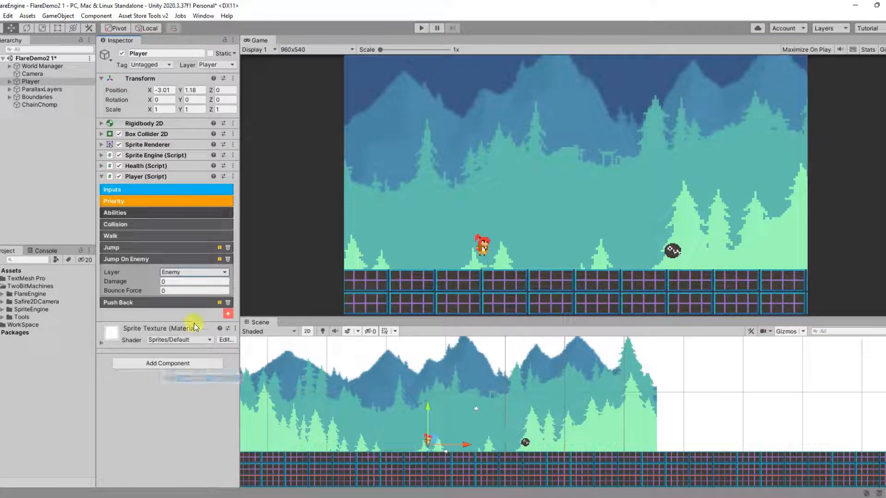
{"action": "left_click", "coordinate": [177, 281]}
{"action": "type", "text": "1"}
{"action": "left_click", "coordinate": [177, 290]}
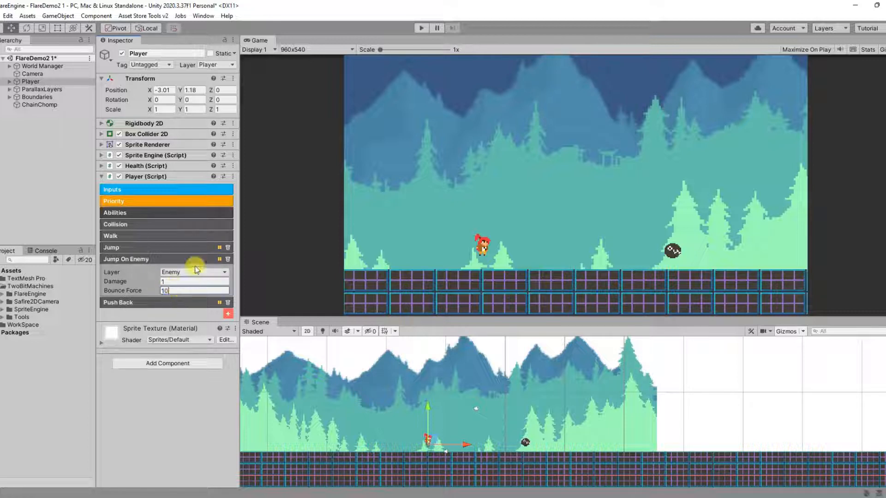
Step: Assign ChainChomp to the Enemy layer and add a Health component to it
{"action": "left_click", "coordinate": [44, 104]}
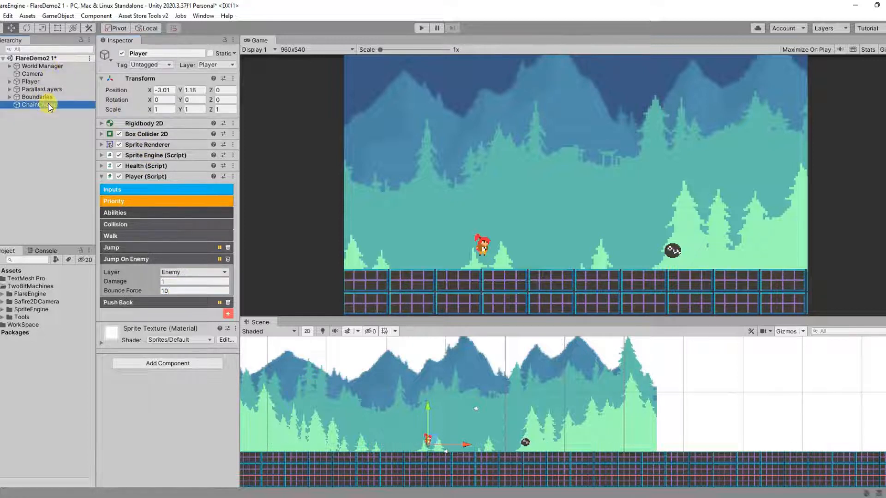
{"action": "left_click", "coordinate": [215, 65]}
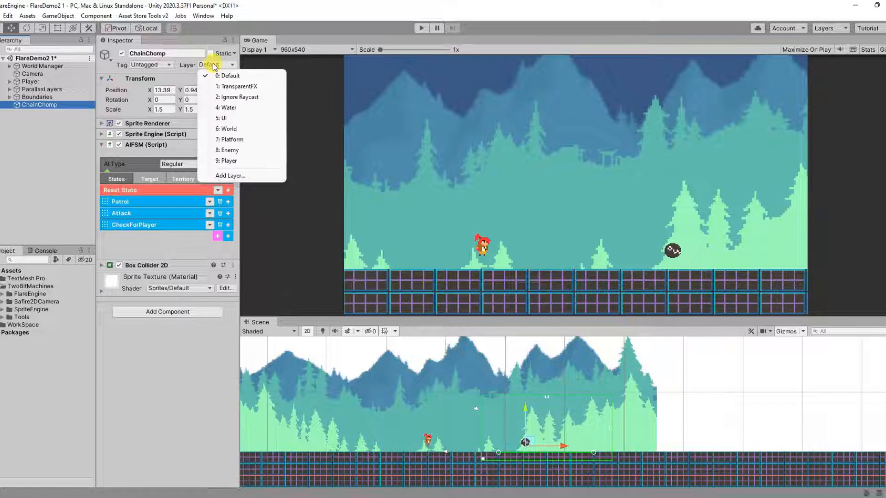
{"action": "left_click", "coordinate": [239, 154]}
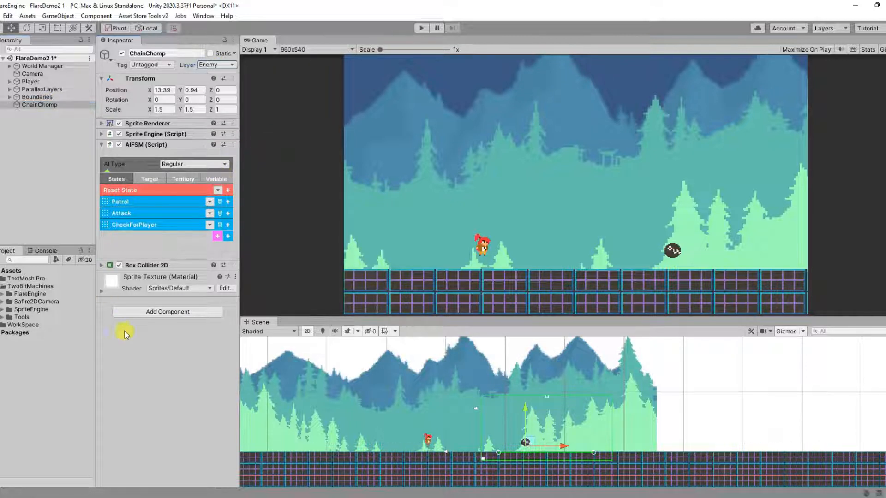
{"action": "left_click", "coordinate": [170, 313]}
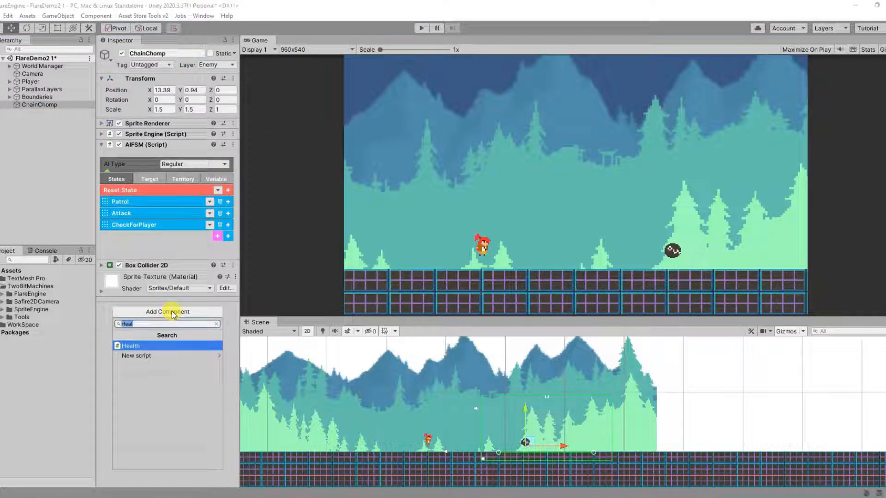
{"action": "key", "text": "Return"}
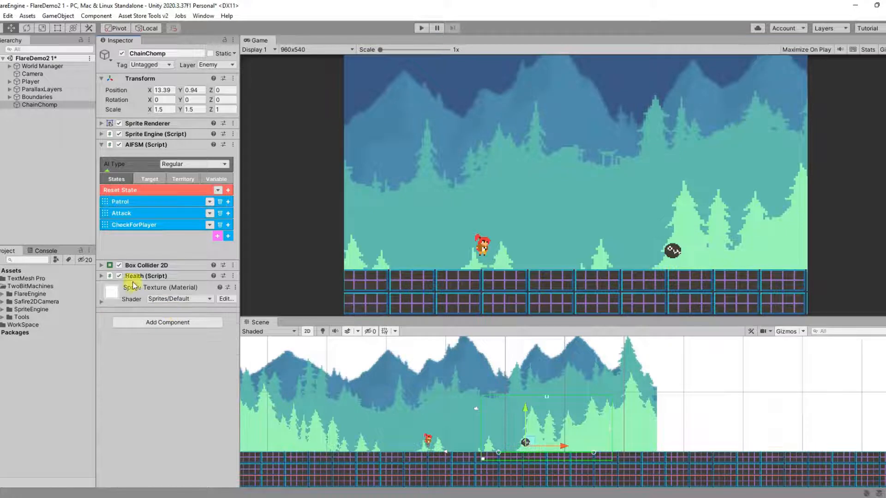
{"action": "left_click", "coordinate": [106, 276]}
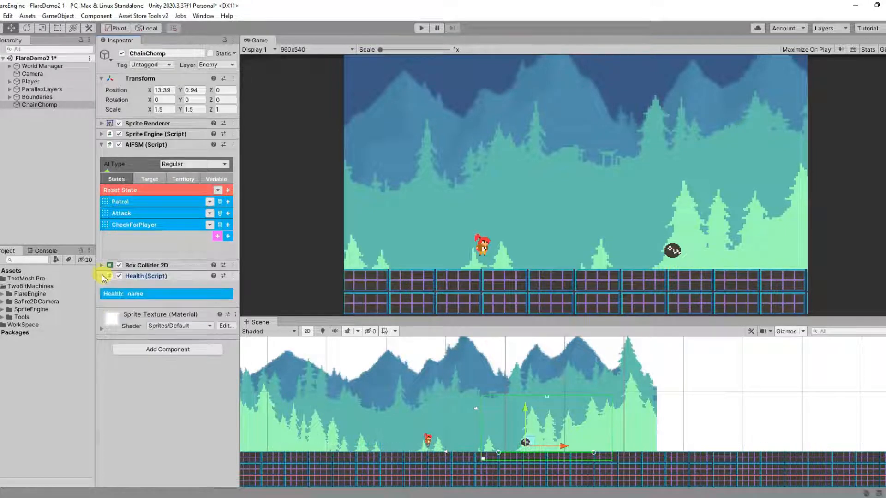
Step: Add a state named PushBack to ChainChomp's AIFSM and give it a PushBack action
{"action": "left_click", "coordinate": [228, 237]}
{"action": "left_click", "coordinate": [173, 236]}
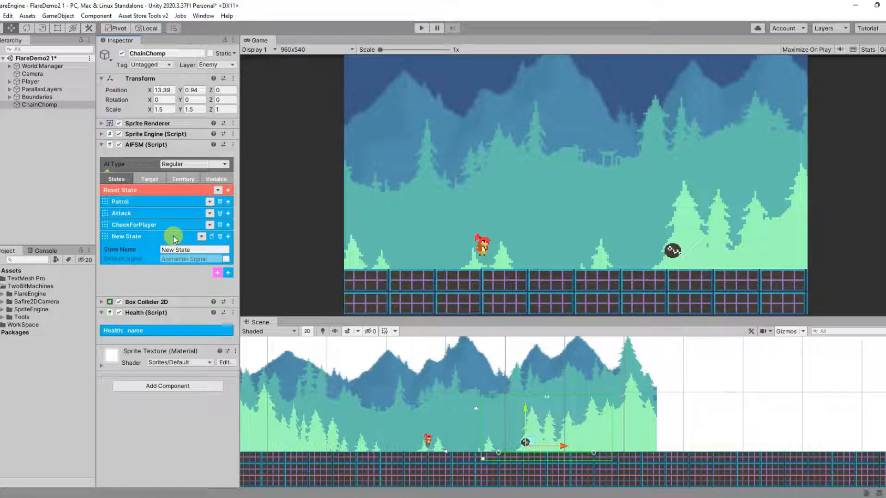
{"action": "left_click", "coordinate": [203, 250]}
{"action": "type", "text": "PushBack"}
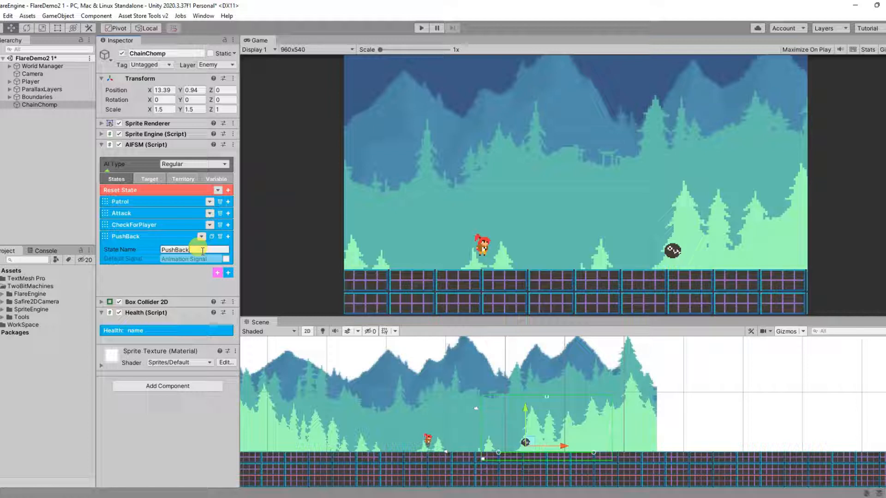
{"action": "left_click", "coordinate": [228, 236]}
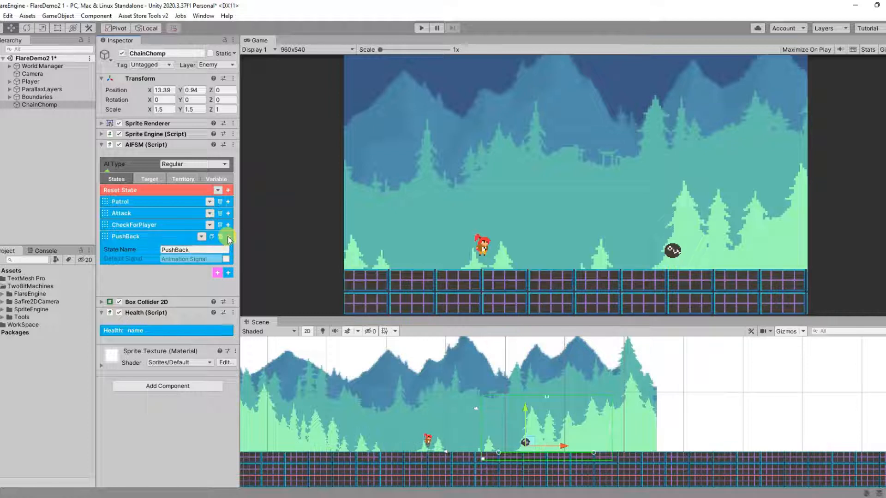
{"action": "mouse_move", "coordinate": [275, 253]}
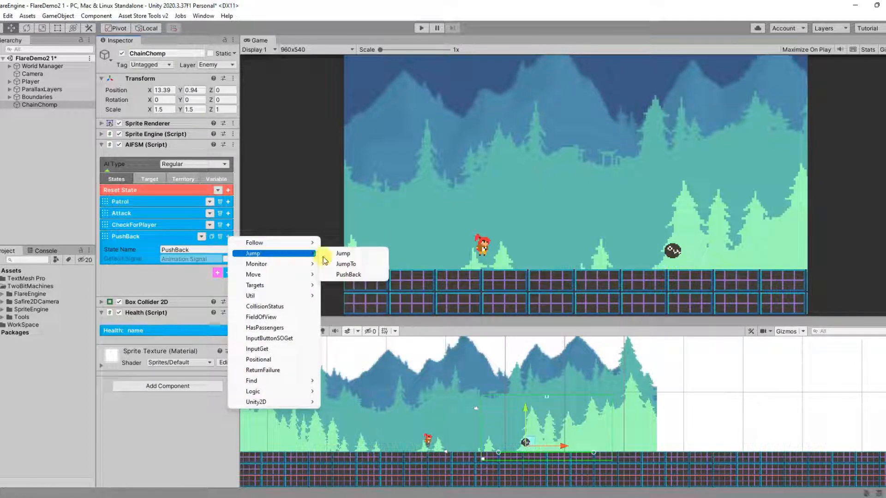
{"action": "left_click", "coordinate": [349, 275]}
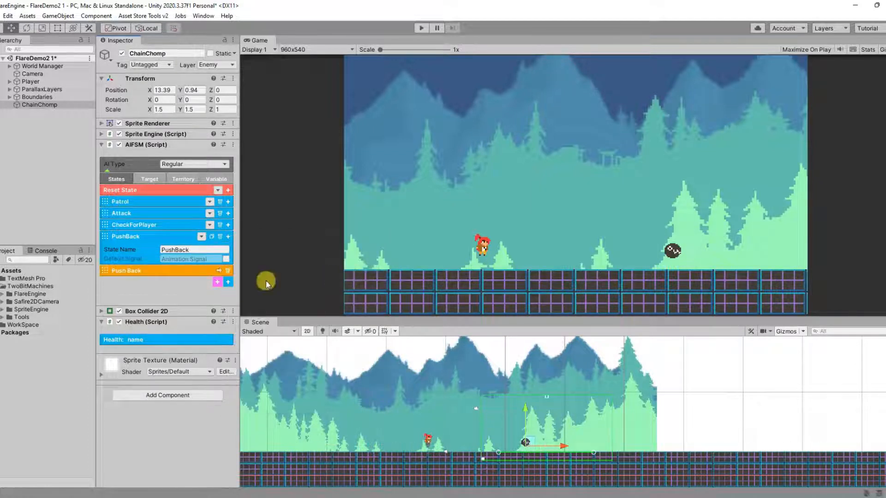
Step: Set the Push Back action's jump force to 1, distance X to 1, time to 0.5 and flash to 2
{"action": "left_click", "coordinate": [188, 272]}
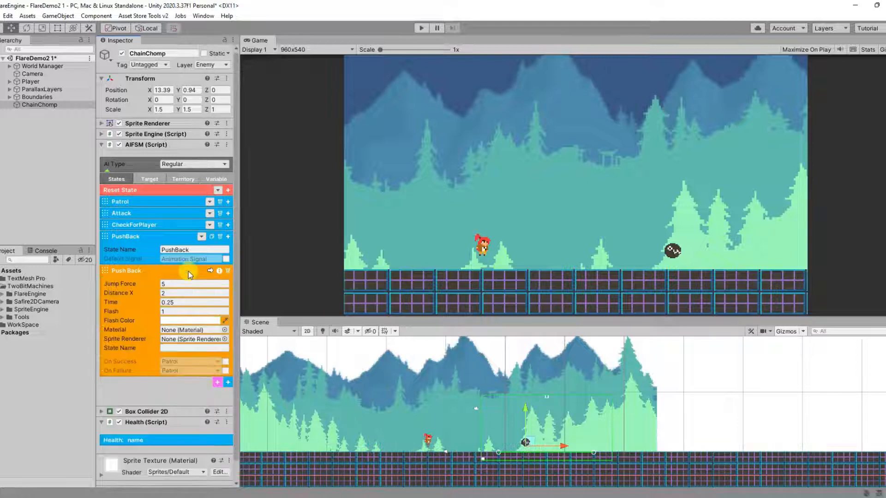
{"action": "type", "text": "1"}
{"action": "left_click", "coordinate": [181, 293]}
{"action": "left_click", "coordinate": [208, 292]}
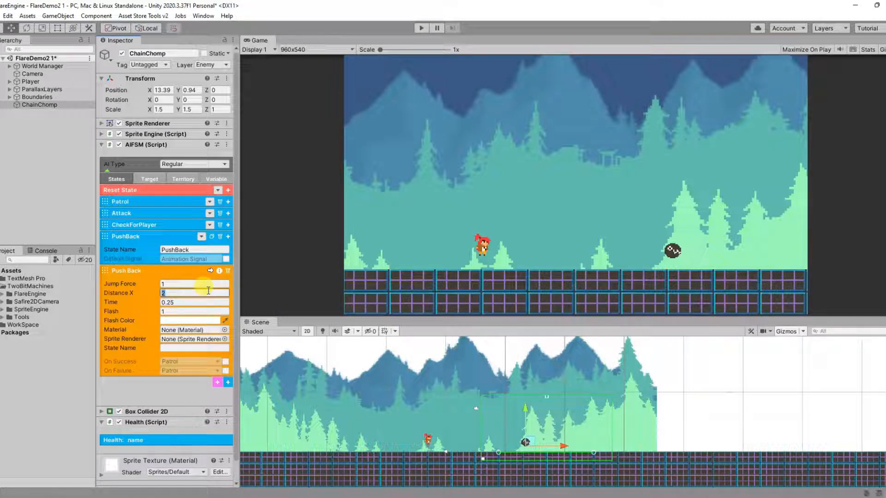
{"action": "left_click", "coordinate": [196, 302]}
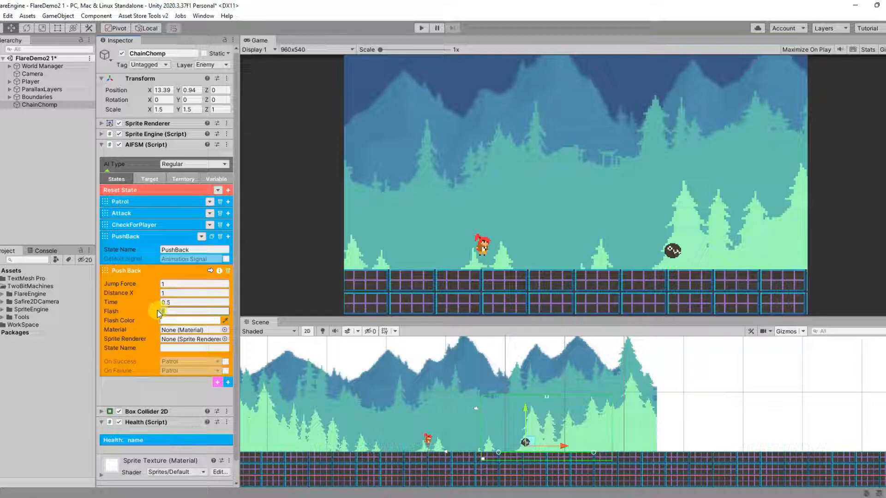
{"action": "type", "text": "2"}
Step: Assign the Hurt material and ChainChomp's Sprite Renderer to the Push Back action and set its state name to PushBack
{"action": "left_click", "coordinate": [226, 330]}
{"action": "type", "text": "Hurt"}
{"action": "left_click", "coordinate": [295, 349]}
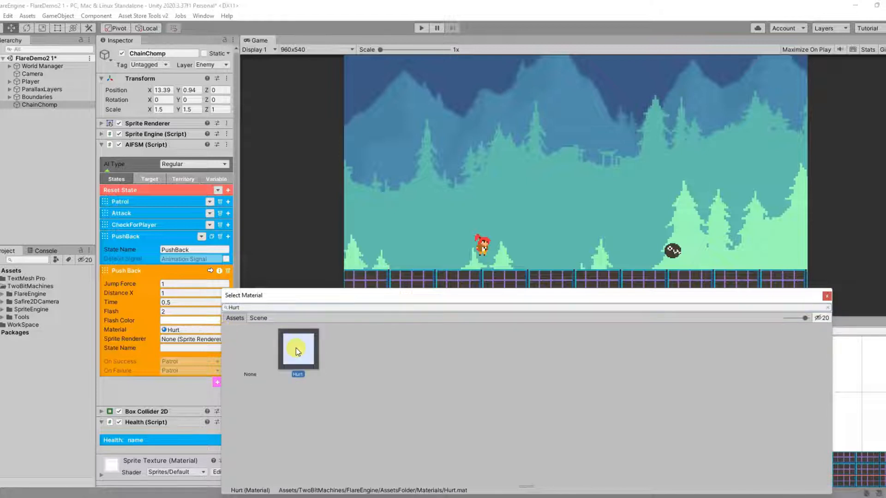
{"action": "left_click", "coordinate": [189, 339]}
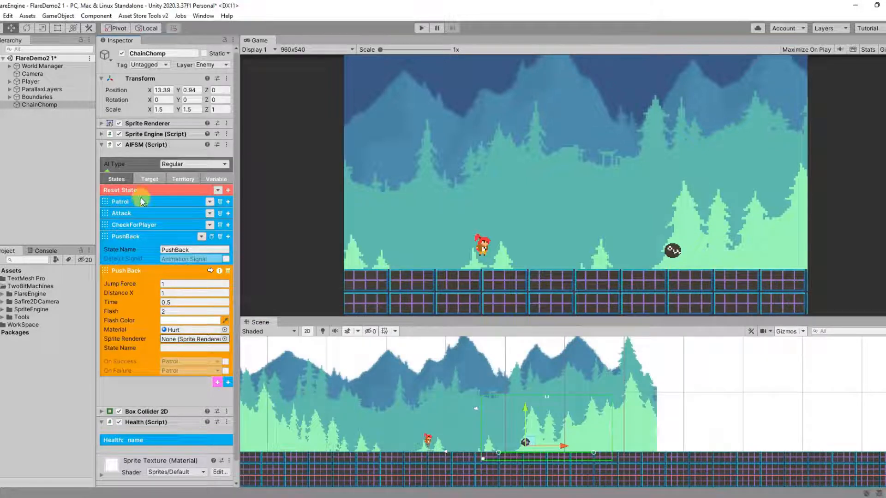
{"action": "left_click_drag", "start_coordinate": [145, 123], "coordinate": [188, 341]}
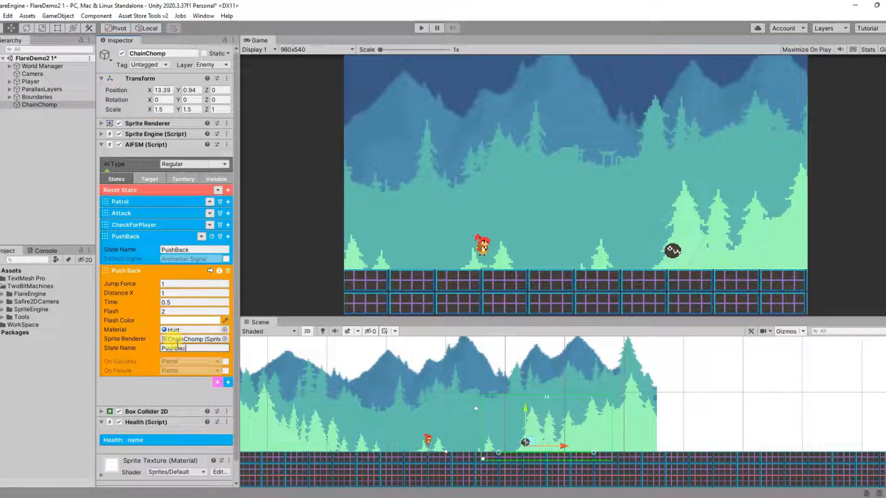
{"action": "left_click", "coordinate": [178, 249]}
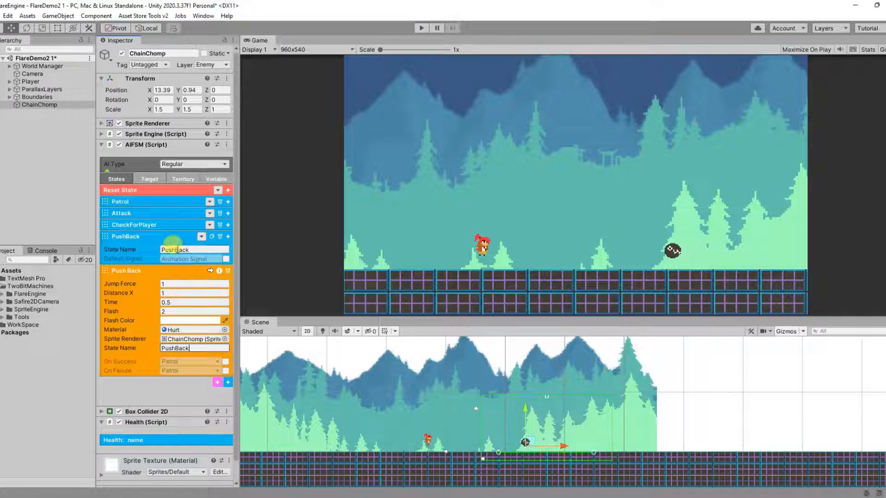
Step: Enable On Success and On Failure for the Push Back action, both going to Patrol, and collapse the PushBack state
{"action": "left_click", "coordinate": [225, 362]}
{"action": "left_click", "coordinate": [226, 371]}
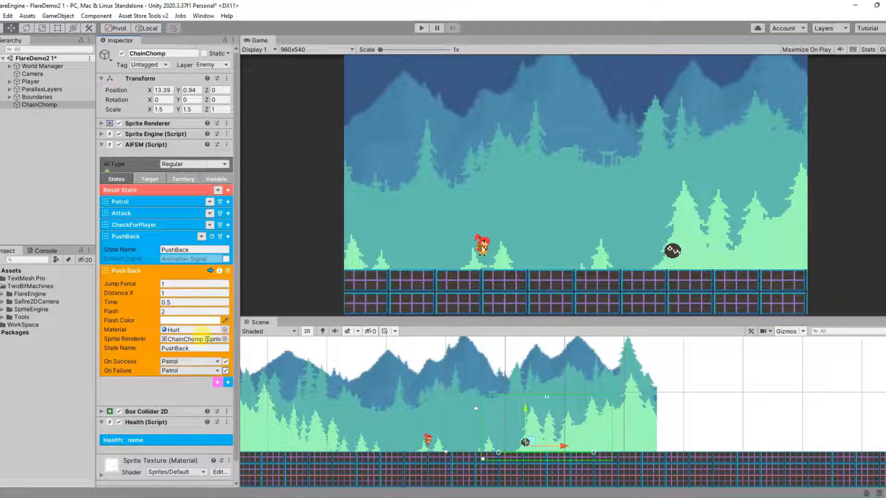
{"action": "left_click", "coordinate": [162, 237]}
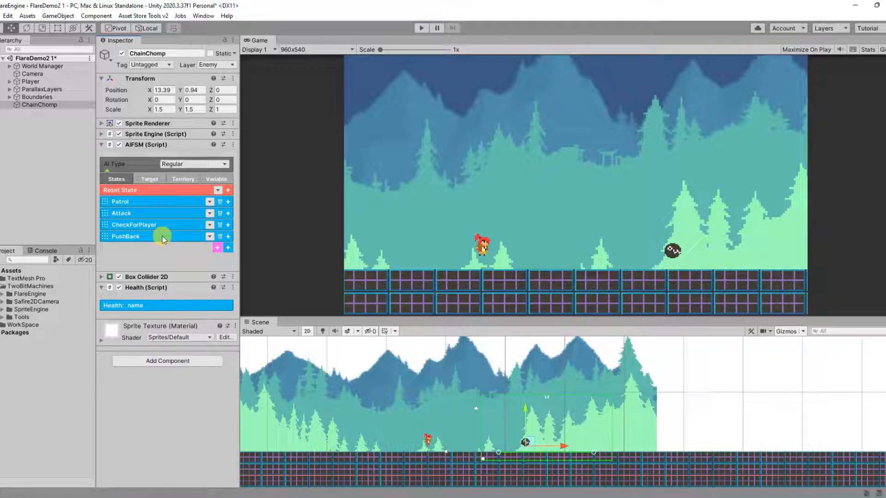
Step: Add an On Value Changed event to ChainChomp's Health that calls PushBack.ActivatePushBack on the ChainChomp object
{"action": "left_click", "coordinate": [166, 306]}
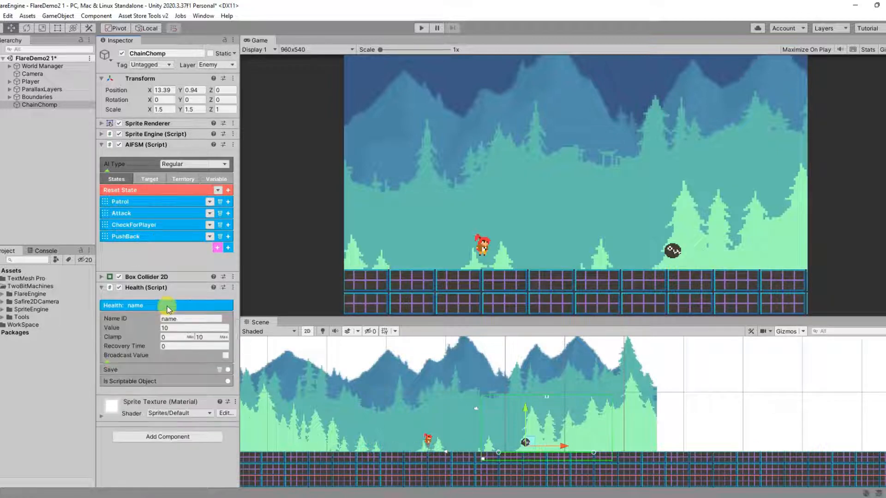
{"action": "left_click", "coordinate": [107, 362]}
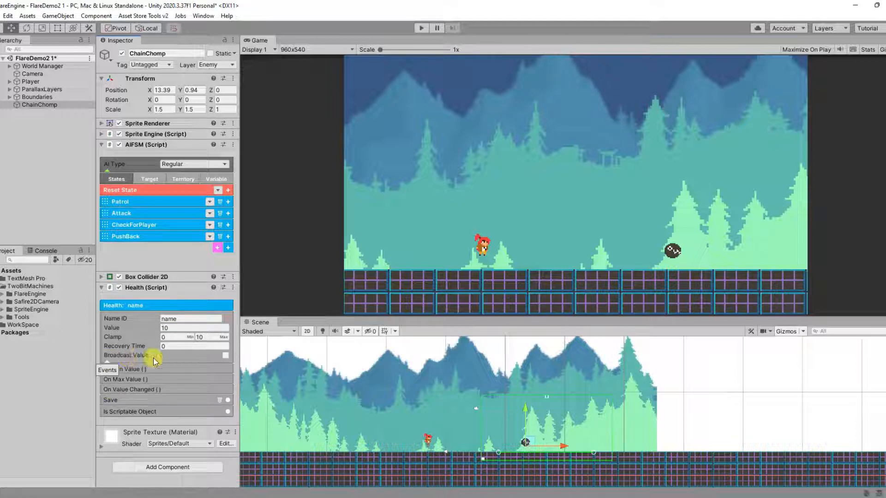
{"action": "left_click", "coordinate": [157, 390]}
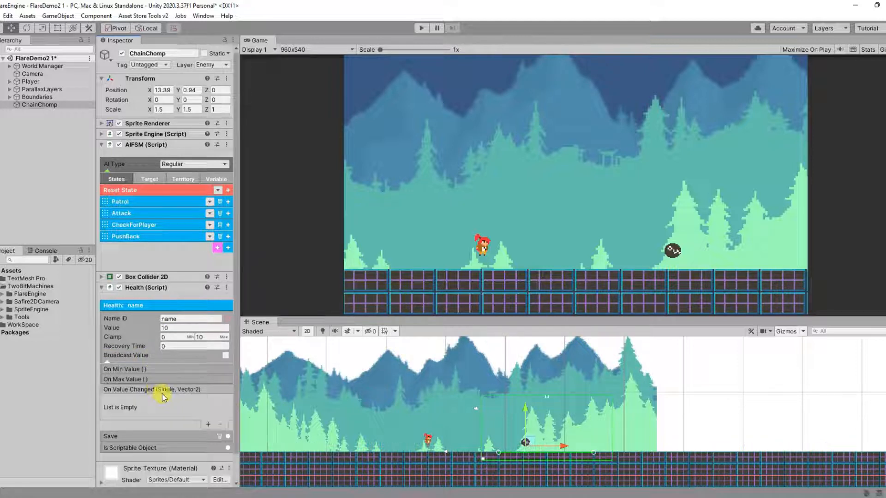
{"action": "left_click", "coordinate": [210, 424]}
{"action": "left_click_drag", "start_coordinate": [39, 106], "coordinate": [128, 411]}
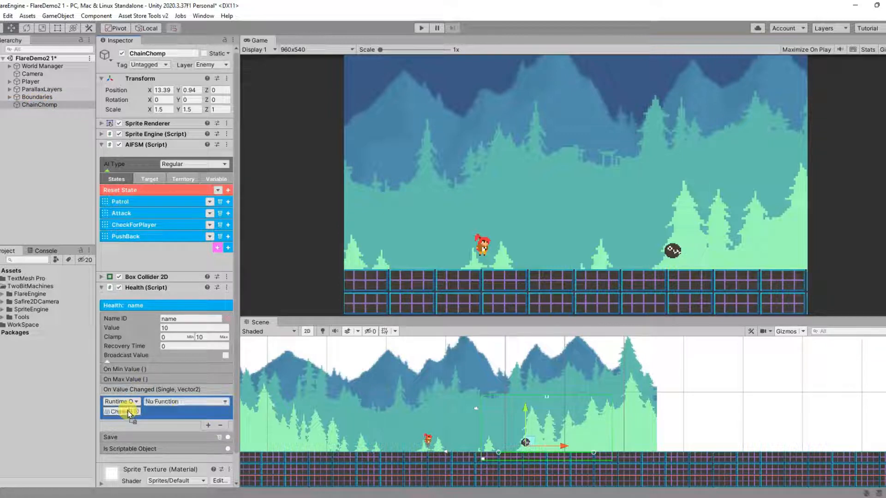
{"action": "left_click", "coordinate": [172, 401]}
{"action": "mouse_move", "coordinate": [251, 406]}
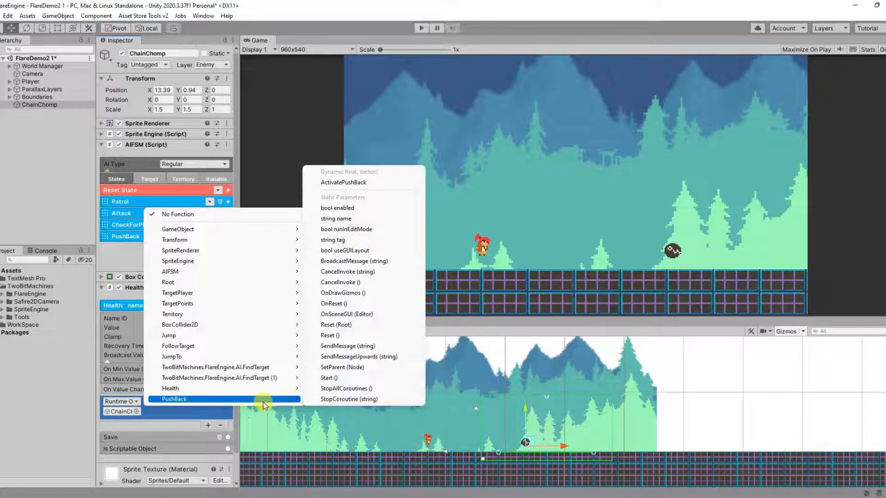
{"action": "left_click", "coordinate": [340, 183]}
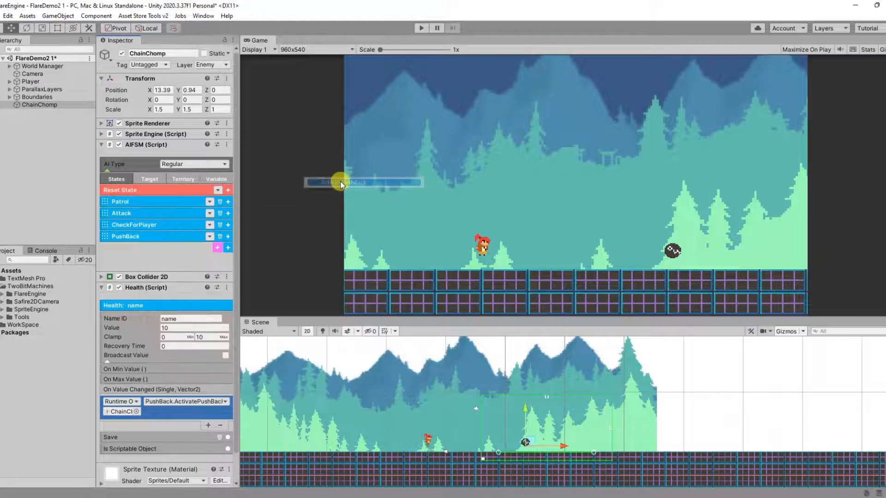
{"action": "left_click", "coordinate": [486, 168]}
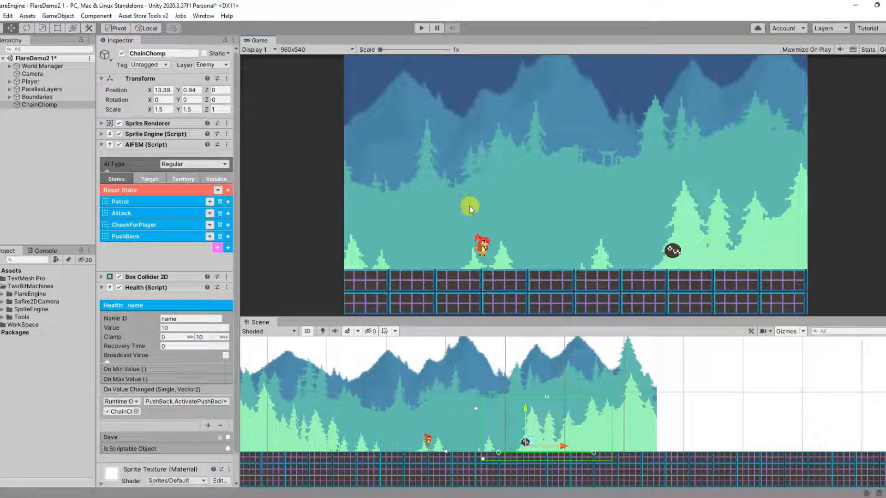
Step: Run the game and make the player jump onto ChainChomp to test damage and push back
{"action": "left_click", "coordinate": [422, 28]}
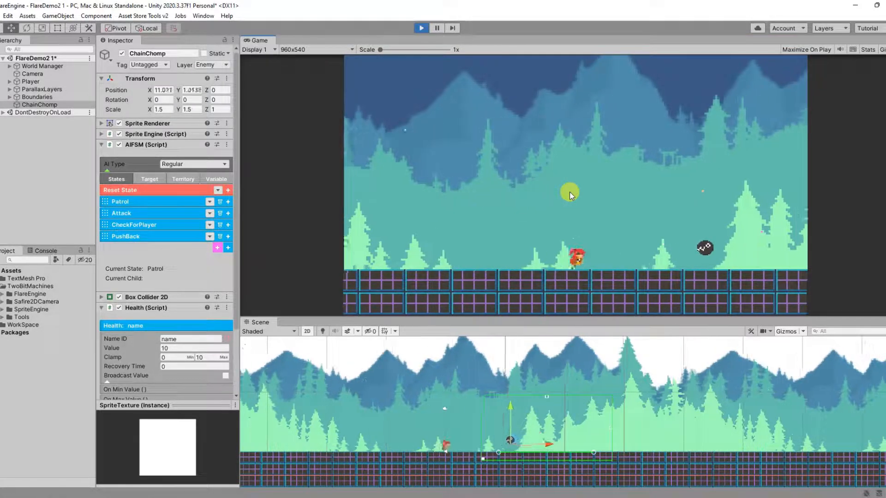
{"action": "key", "text": "Right"}
{"action": "key", "text": "space"}
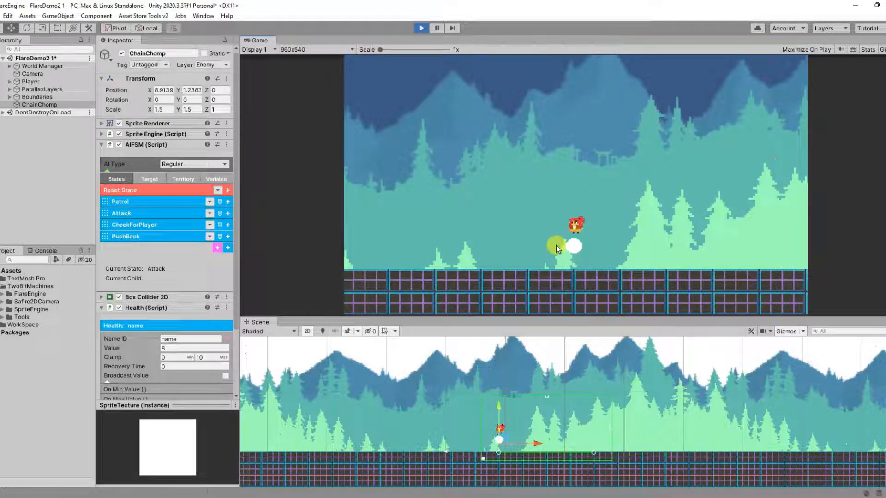
Step: Keep playing, moving the player away from and back to ChainChomp and jumping over it to recheck its patrol and attack
{"action": "key", "text": "Left"}
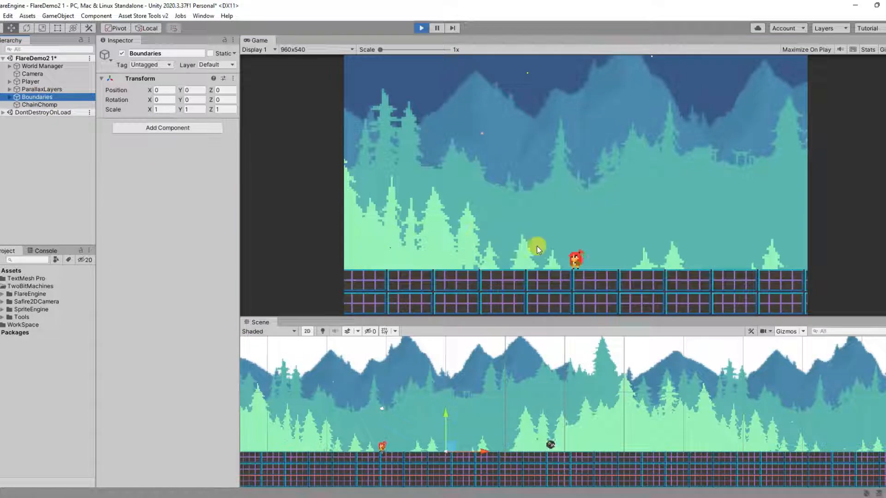
{"action": "left_click", "coordinate": [635, 249]}
{"action": "key", "text": "d"}
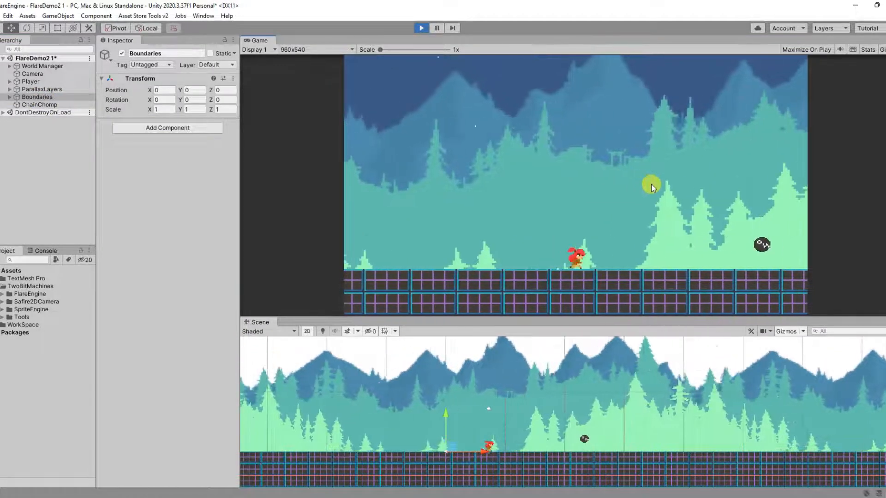
{"action": "key", "text": "space"}
{"action": "key", "text": "a"}
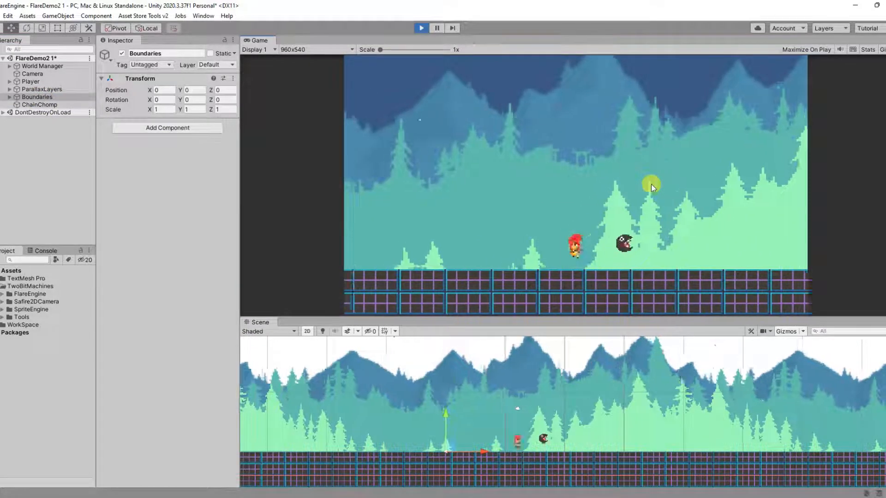
{"action": "key", "text": "d"}
{"action": "key", "text": "space"}
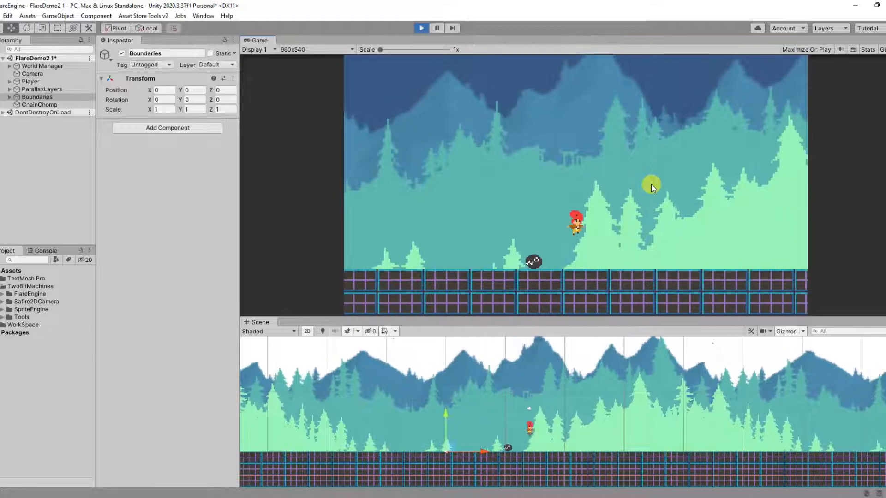
{"action": "key", "text": "space"}
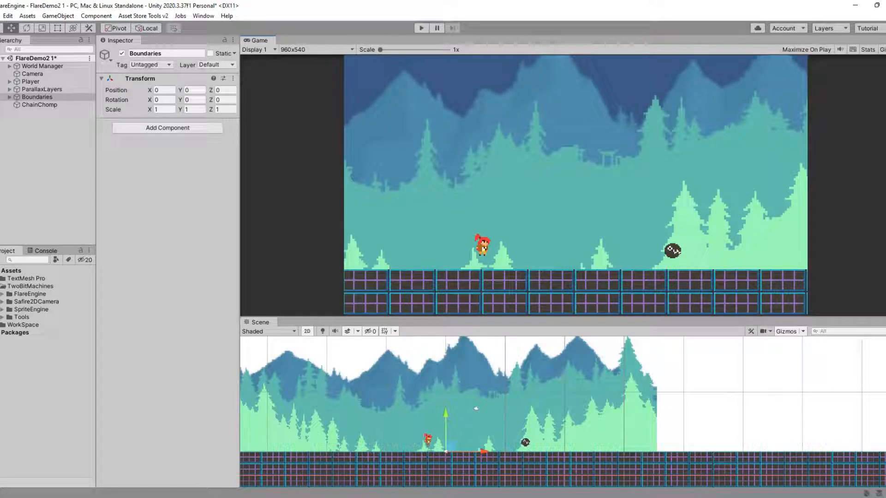
Step: Create an empty game object at the scene's root level and name it EndAnchor
{"action": "right_click", "coordinate": [38, 126]}
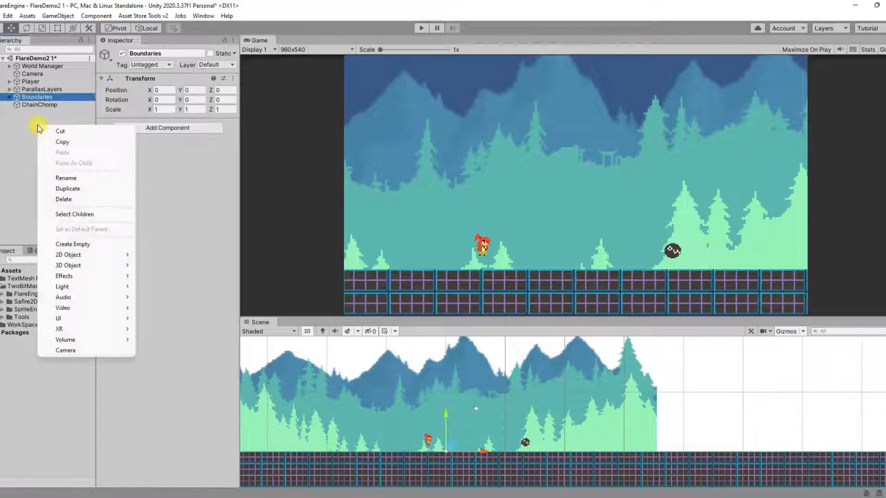
{"action": "left_click", "coordinate": [86, 245]}
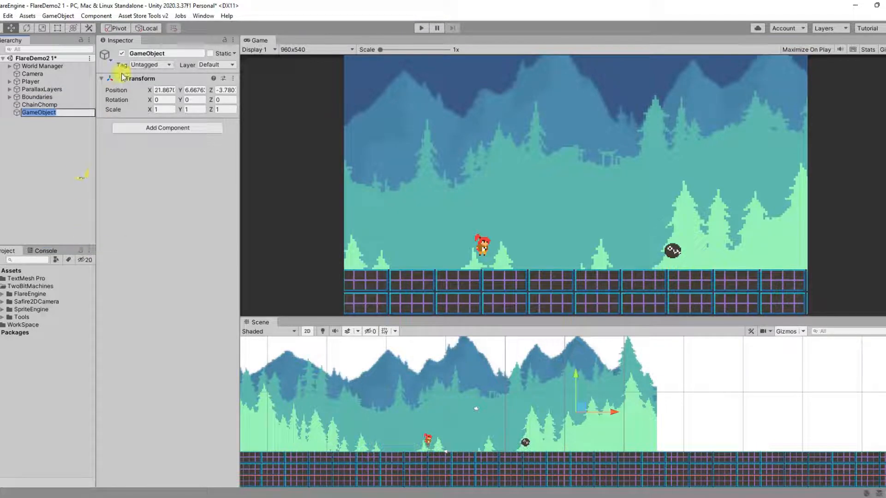
{"action": "left_click", "coordinate": [178, 54]}
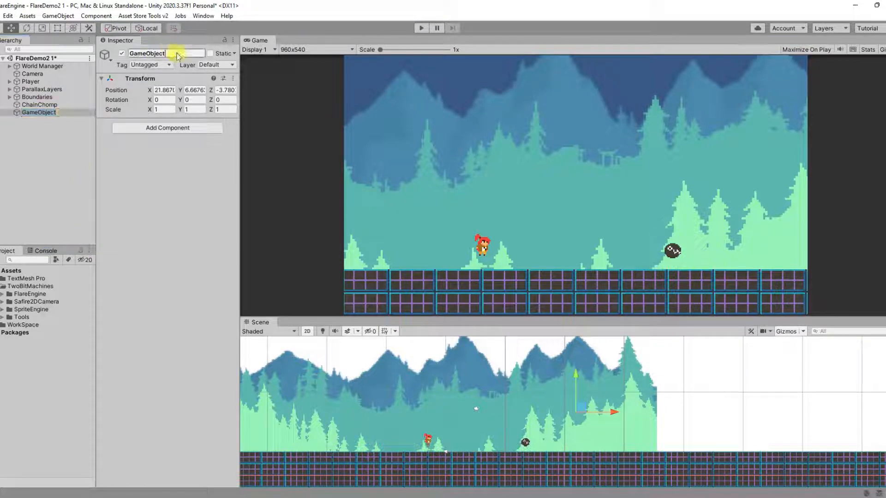
{"action": "left_click", "coordinate": [121, 54]}
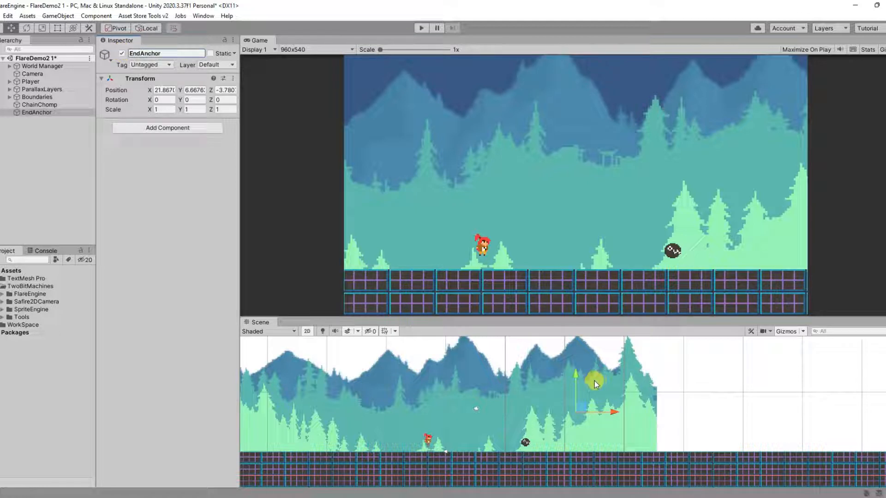
Step: Move EndAnchor onto the ground beside ChainChomp, at about X 16.96, Y 0.21
{"action": "left_click_drag", "start_coordinate": [577, 375], "coordinate": [577, 414]}
{"action": "left_click", "coordinate": [609, 447]}
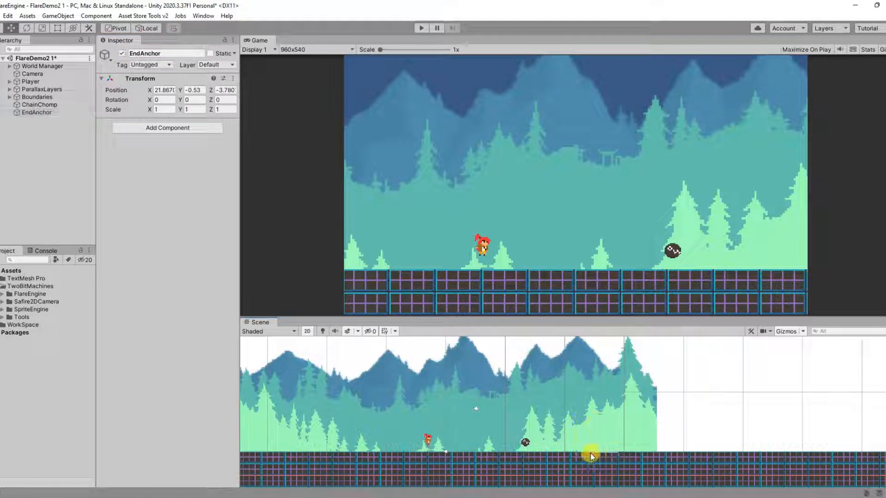
{"action": "left_click", "coordinate": [55, 111]}
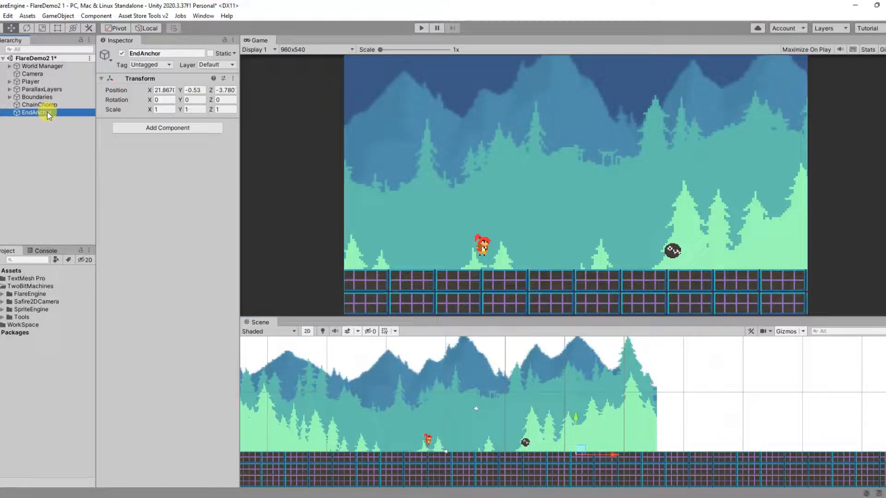
{"action": "left_click_drag", "start_coordinate": [584, 449], "coordinate": [554, 445]}
Step: Add an always state to ChainChomp's AIFSM and give it a Chain action
{"action": "left_click", "coordinate": [62, 106]}
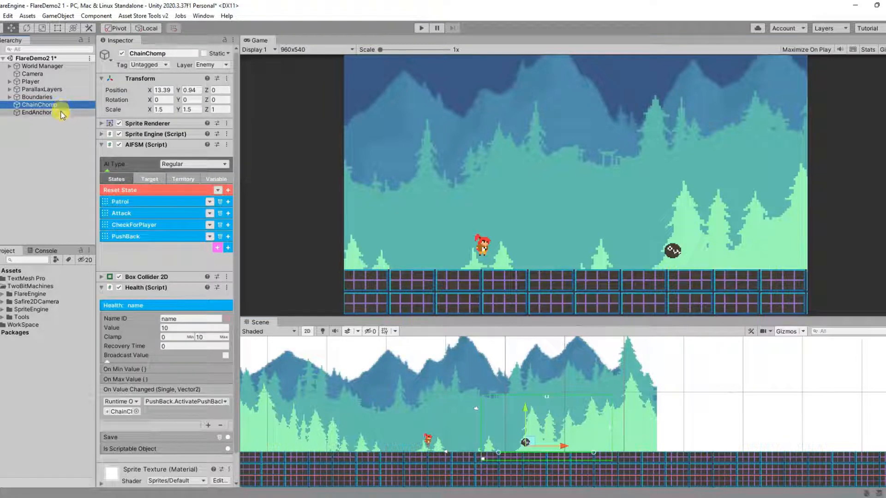
{"action": "left_click", "coordinate": [103, 289]}
{"action": "left_click", "coordinate": [103, 290]}
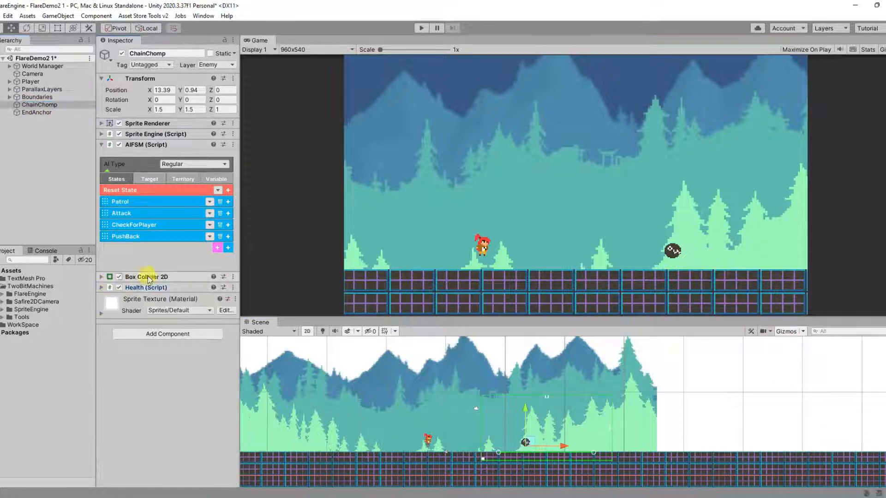
{"action": "left_click", "coordinate": [217, 248]}
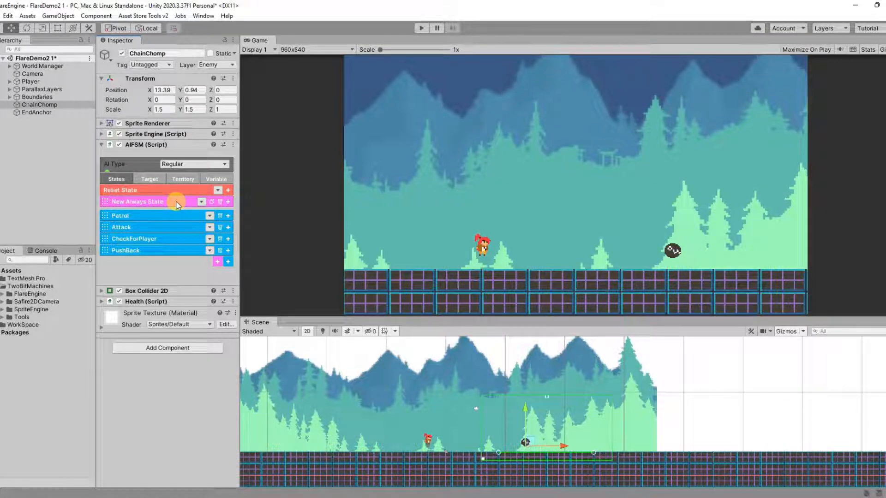
{"action": "left_click", "coordinate": [227, 203]}
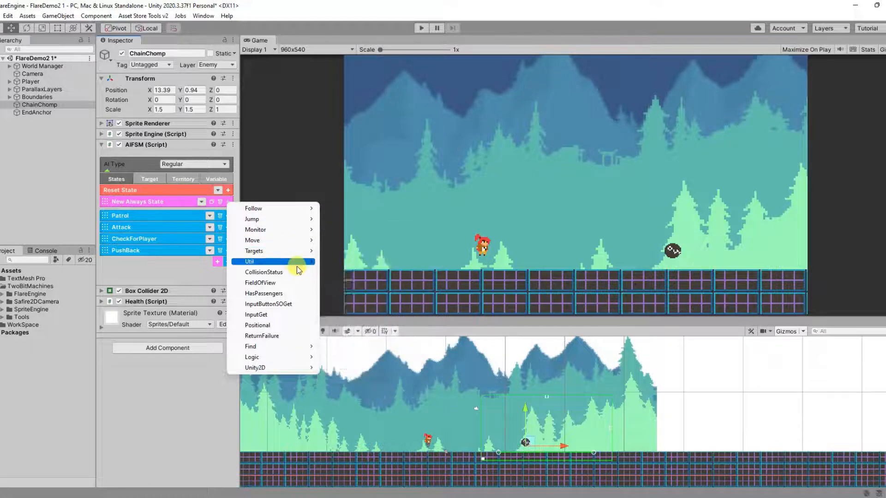
{"action": "mouse_move", "coordinate": [297, 267]}
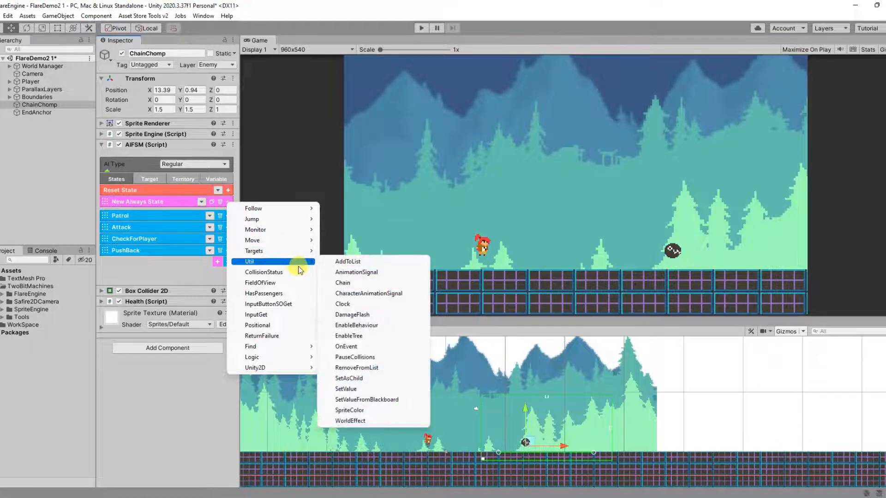
{"action": "left_click", "coordinate": [346, 282]}
Step: Configure the Chain action with 4 links and a Y offset of 0.25, and assign EndAnchor as its Chain Anchor
{"action": "left_click", "coordinate": [156, 214]}
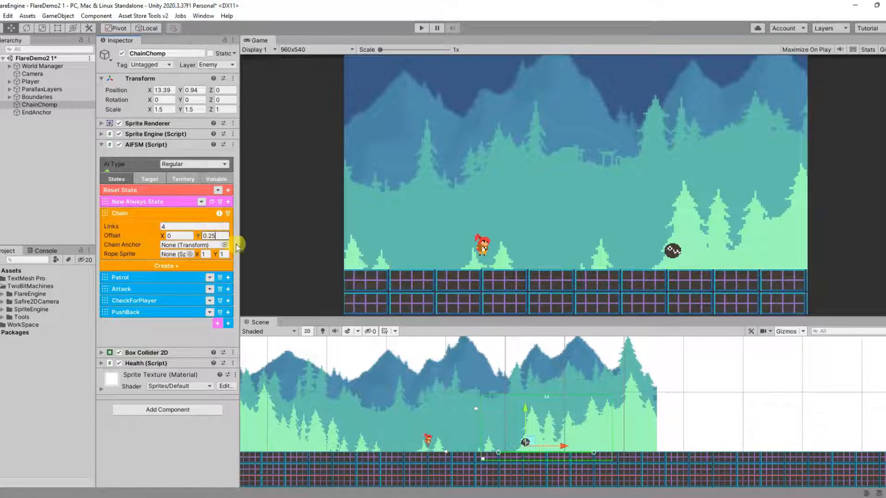
{"action": "left_click", "coordinate": [36, 113]}
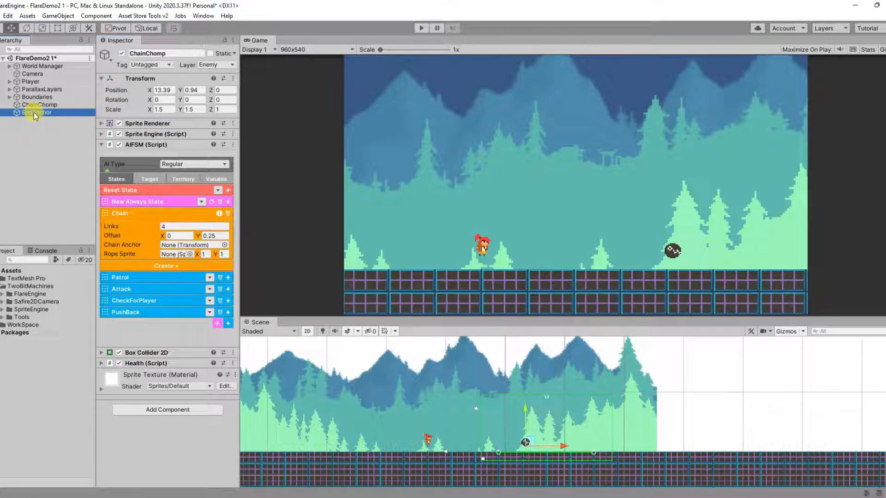
{"action": "left_click_drag", "start_coordinate": [34, 114], "coordinate": [190, 198]}
{"action": "left_click", "coordinate": [36, 105]}
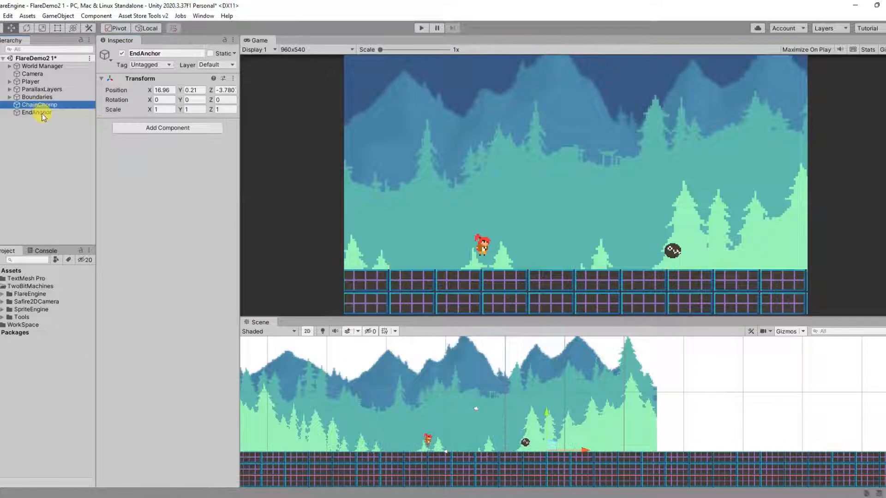
{"action": "left_click_drag", "start_coordinate": [36, 113], "coordinate": [202, 247]}
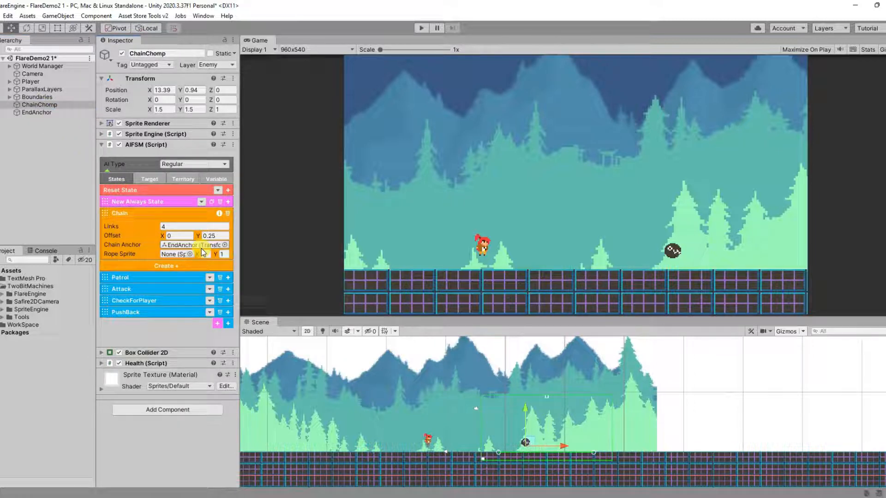
Step: Assign BlackChain as the Chain action's Rope Sprite, reduce its size, and create the chain links
{"action": "left_click", "coordinate": [190, 254]}
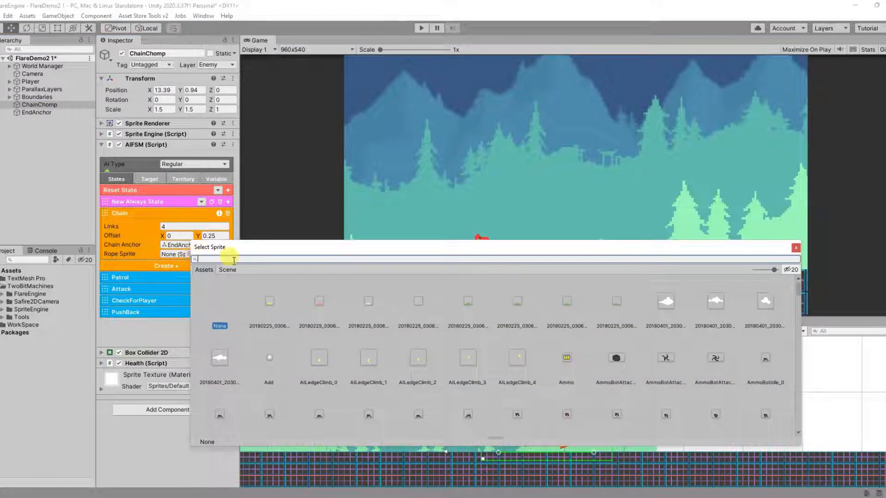
{"action": "type", "text": "BlackCh"}
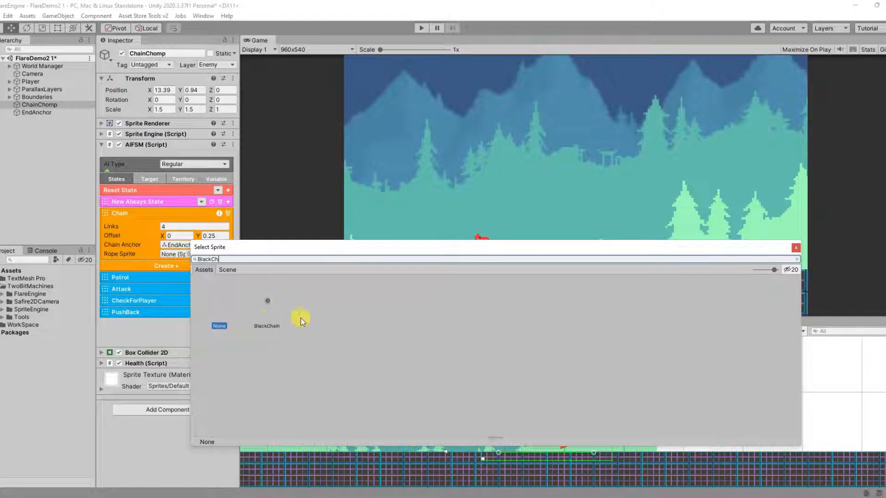
{"action": "left_click", "coordinate": [269, 306]}
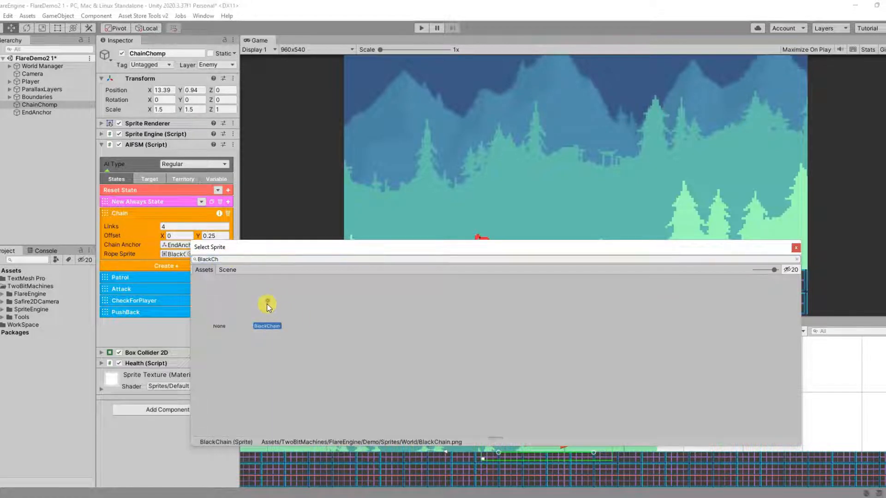
{"action": "left_click", "coordinate": [153, 253]}
{"action": "left_click", "coordinate": [206, 254]}
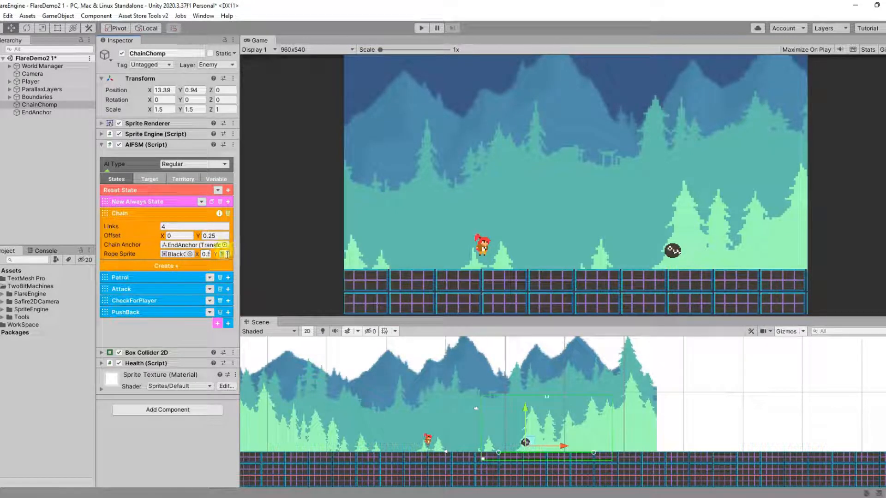
{"action": "left_click", "coordinate": [170, 266]}
{"action": "left_click", "coordinate": [166, 202]}
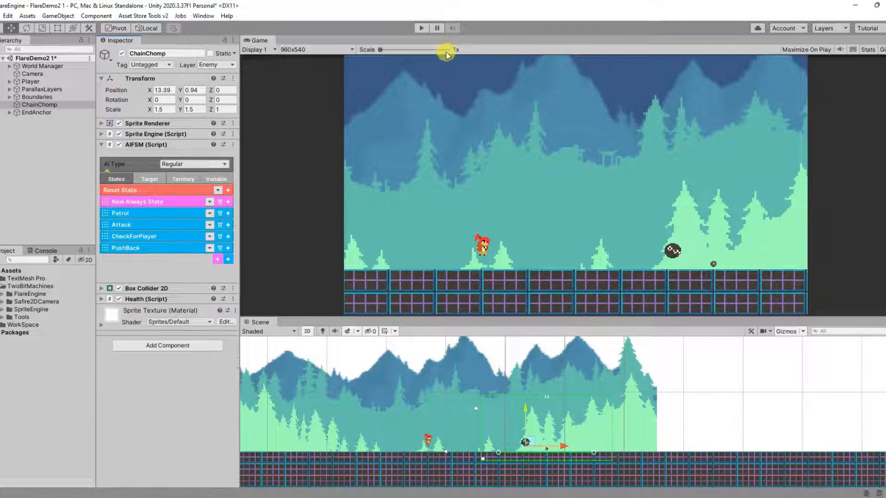
Step: Run the game and move and jump the player around ChainChomp to test how the chain follows it from EndAnchor
{"action": "left_click", "coordinate": [46, 113]}
{"action": "left_click", "coordinate": [420, 28]}
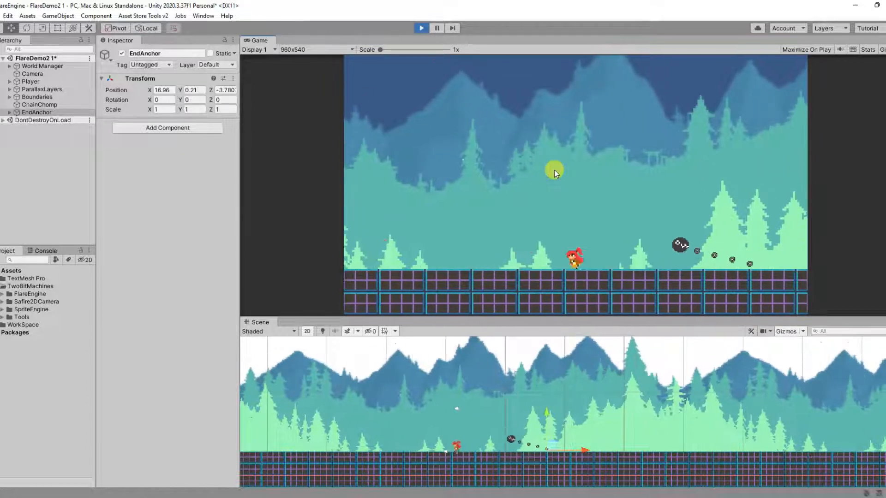
{"action": "key", "text": "Right"}
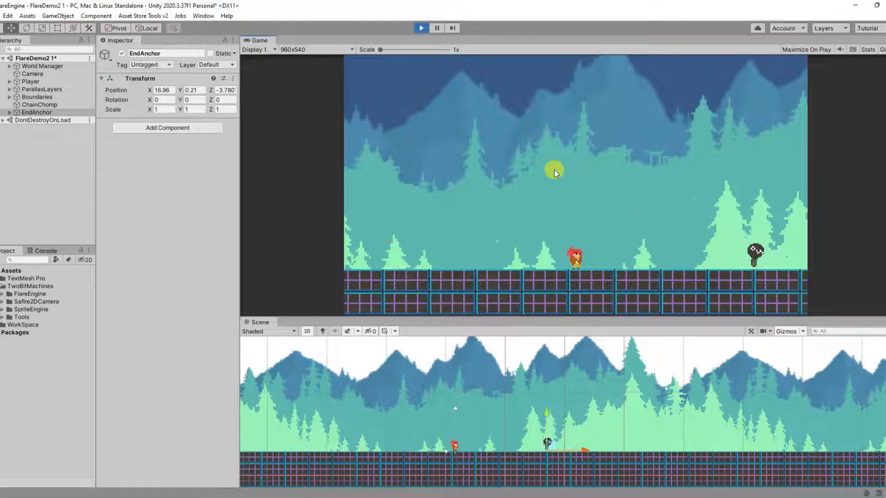
{"action": "key", "text": "Right"}
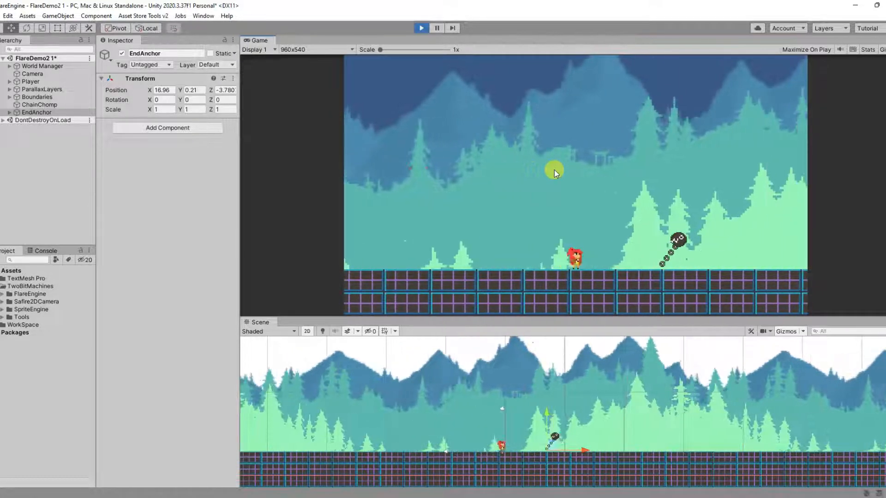
{"action": "key", "text": "Left"}
{"action": "key", "text": "Right"}
{"action": "key", "text": "space"}
{"action": "key", "text": "Left"}
{"action": "key", "text": "Right"}
{"action": "key", "text": "space"}
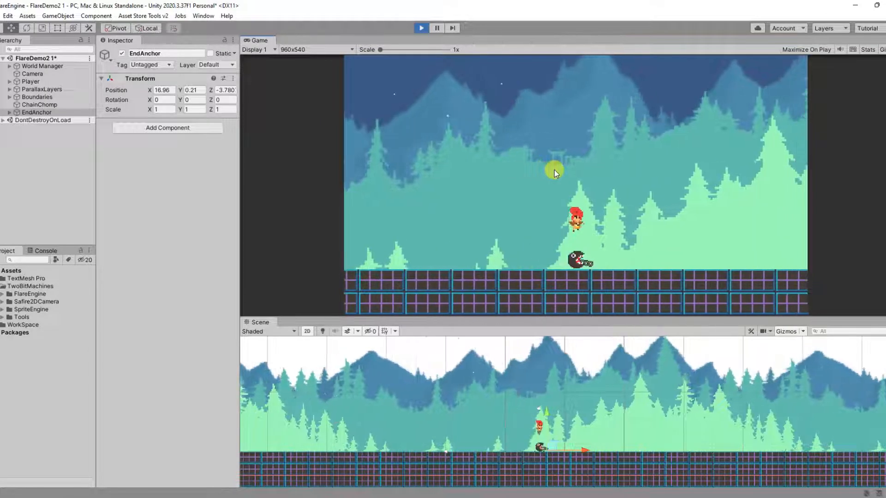
{"action": "key", "text": "Left"}
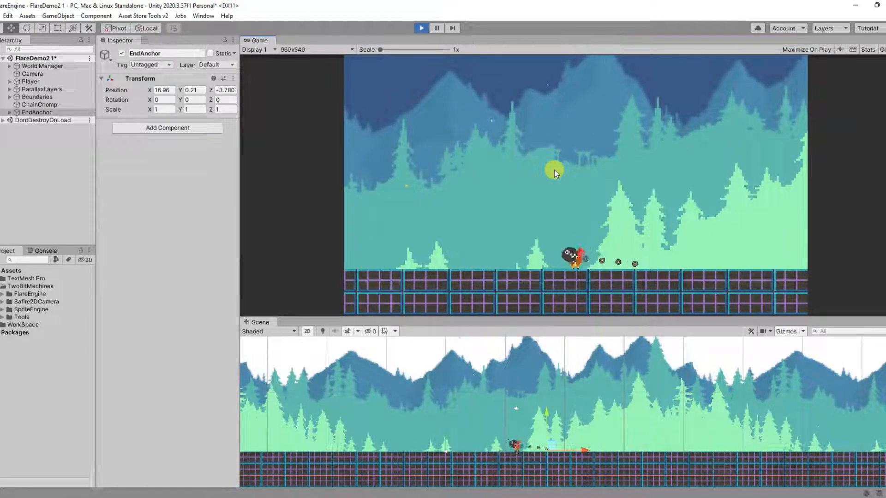
{"action": "key", "text": "Left"}
{"action": "key", "text": "space"}
{"action": "key", "text": "Right"}
{"action": "key", "text": "Left"}
{"action": "key", "text": "Right"}
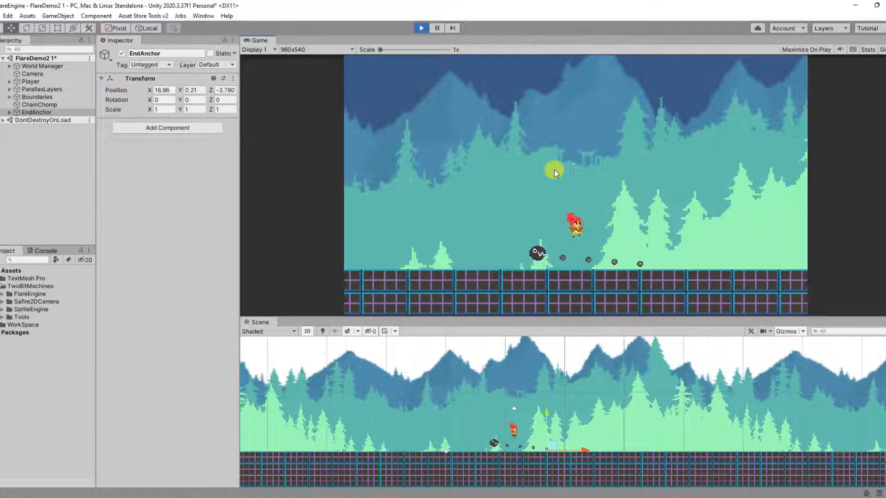
{"action": "key", "text": "Left"}
{"action": "key", "text": "Left"}
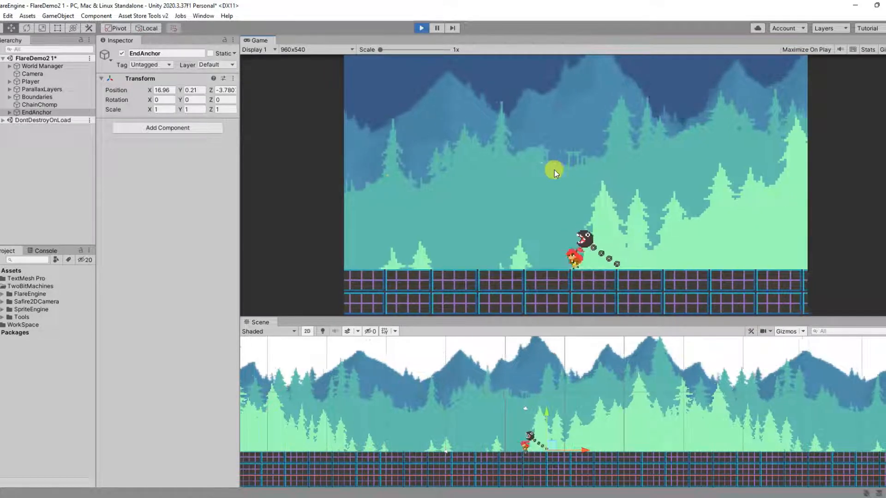
{"action": "key", "text": "Right"}
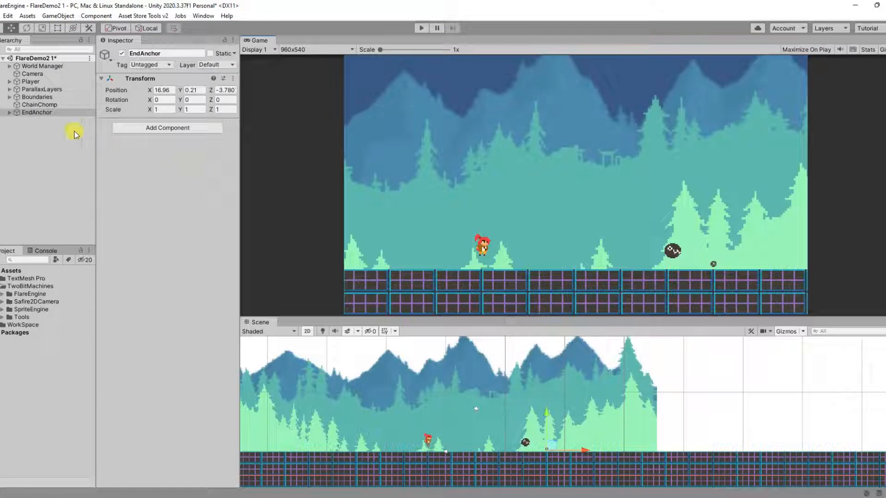
Step: Set the Damage layer in ChainChomp's AIFSM to Player, keeping the AI_X_Direction direction and an amount of 1
{"action": "left_click", "coordinate": [39, 105]}
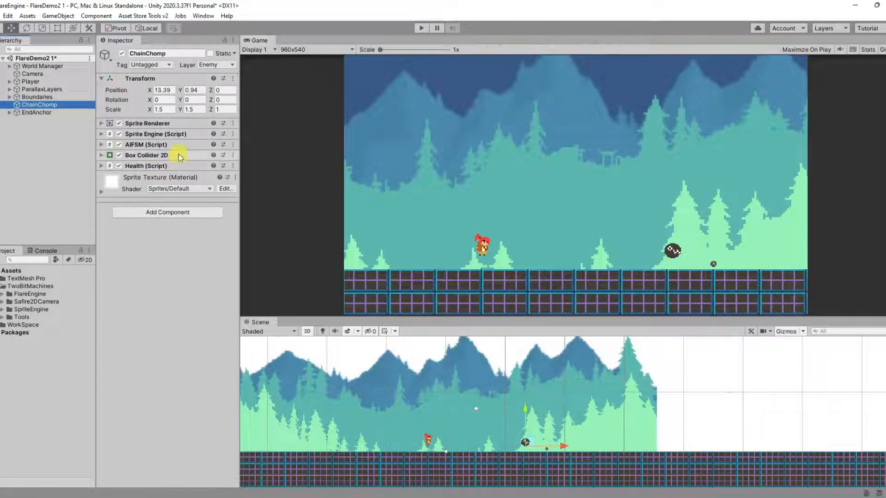
{"action": "left_click", "coordinate": [102, 144]}
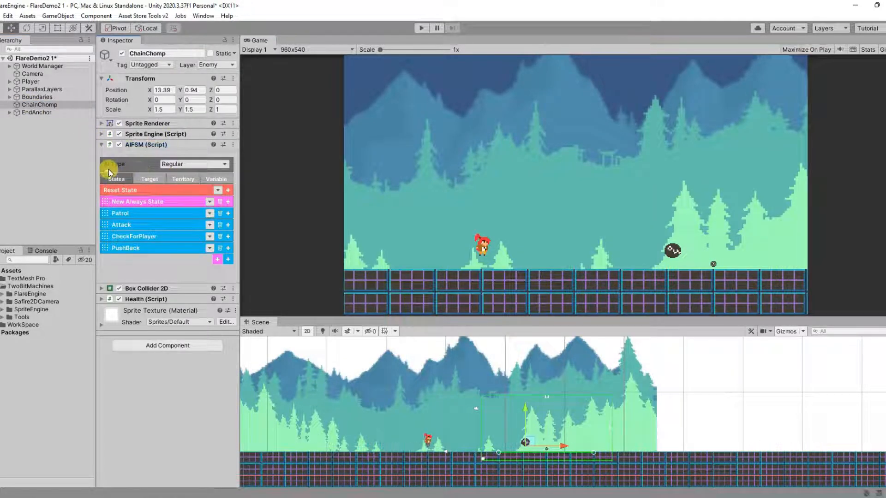
{"action": "left_click", "coordinate": [109, 171]}
{"action": "left_click", "coordinate": [205, 203]}
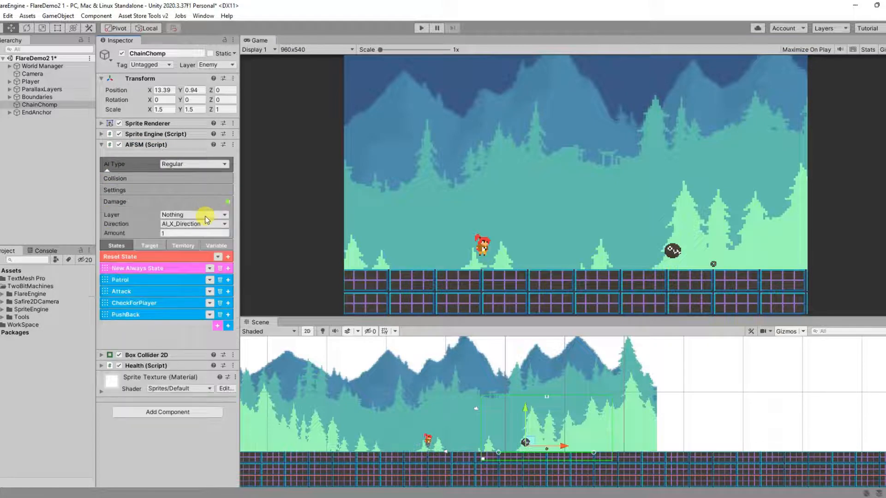
{"action": "left_click", "coordinate": [205, 216]}
{"action": "left_click", "coordinate": [205, 331]}
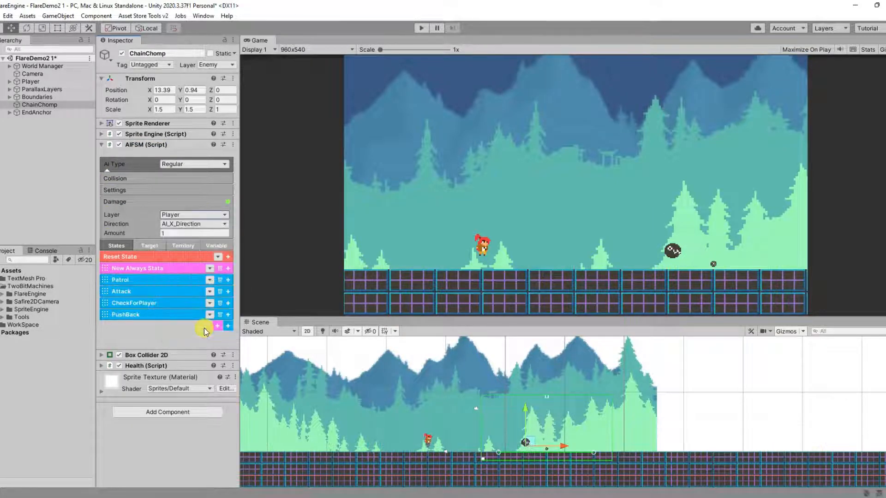
{"action": "left_click", "coordinate": [107, 169]}
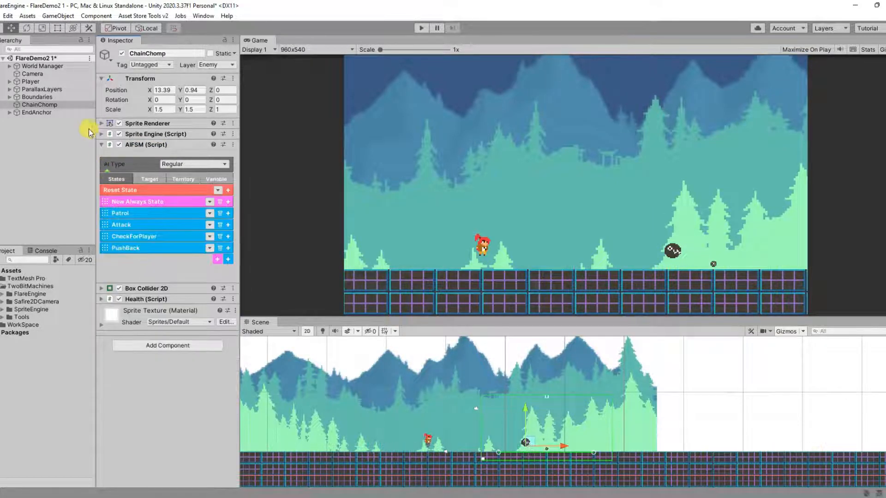
Step: Inspect the Box Collider 2D settings of the Player object, including Is Trigger
{"action": "left_click", "coordinate": [31, 82]}
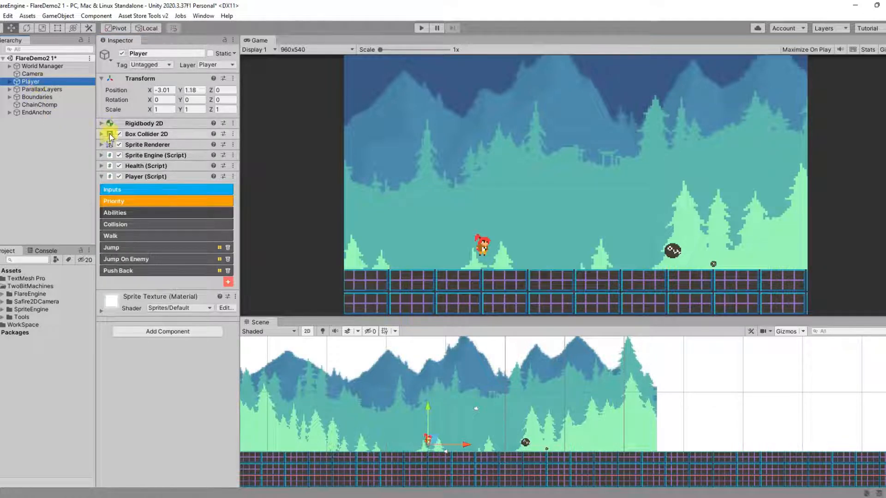
{"action": "left_click", "coordinate": [102, 134]}
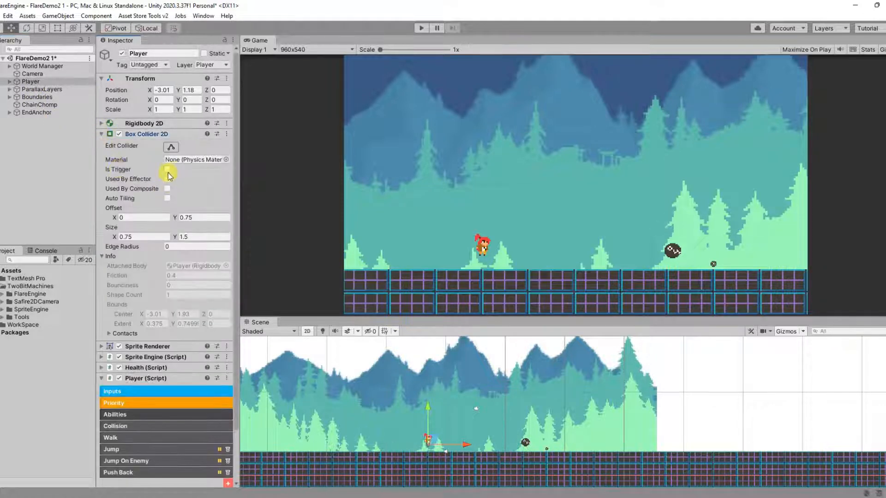
{"action": "left_click", "coordinate": [102, 133]}
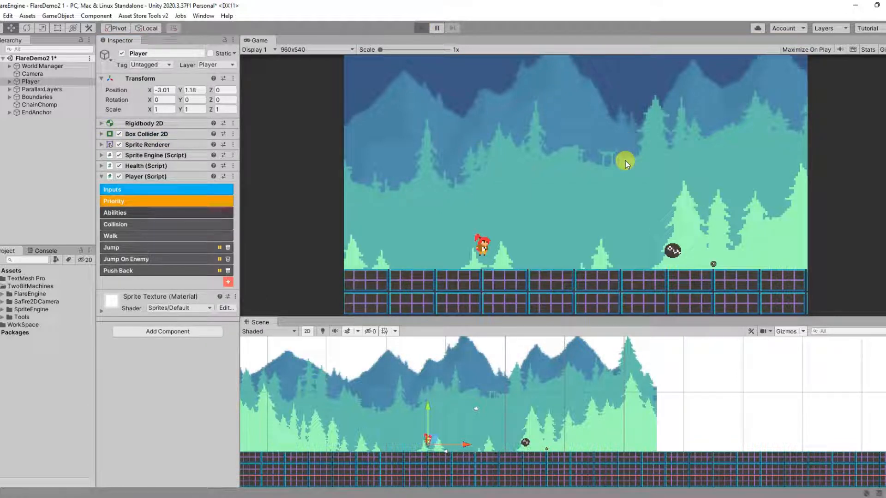
Step: Run the game and move and jump the player into and around ChainChomp to test its contact damage and push back
{"action": "key", "text": "Right"}
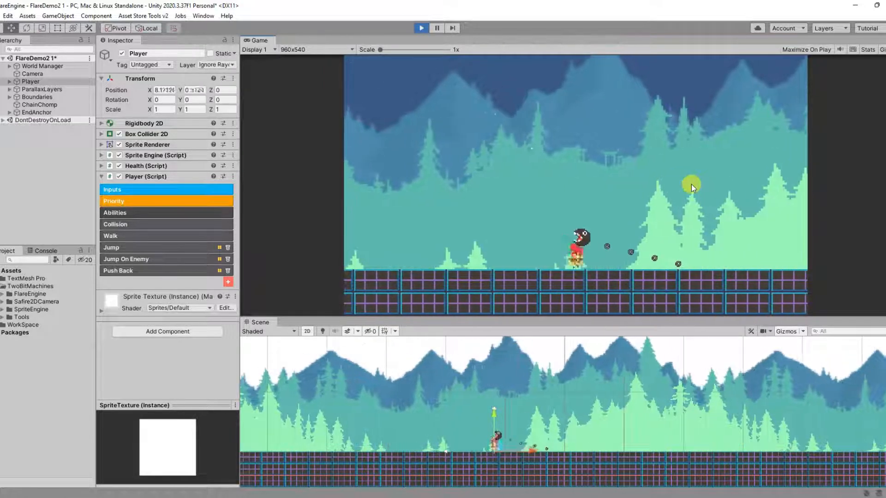
{"action": "key", "text": "Right"}
{"action": "key", "text": "Left"}
{"action": "key", "text": "Right"}
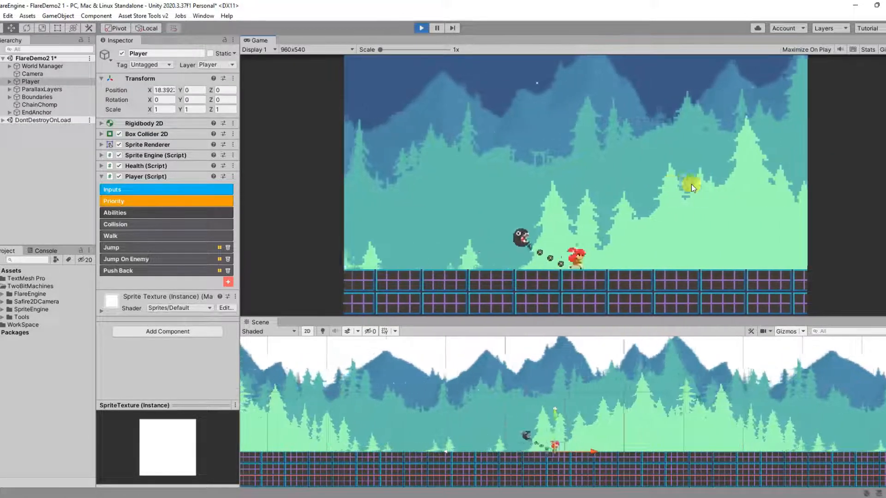
{"action": "key", "text": "space"}
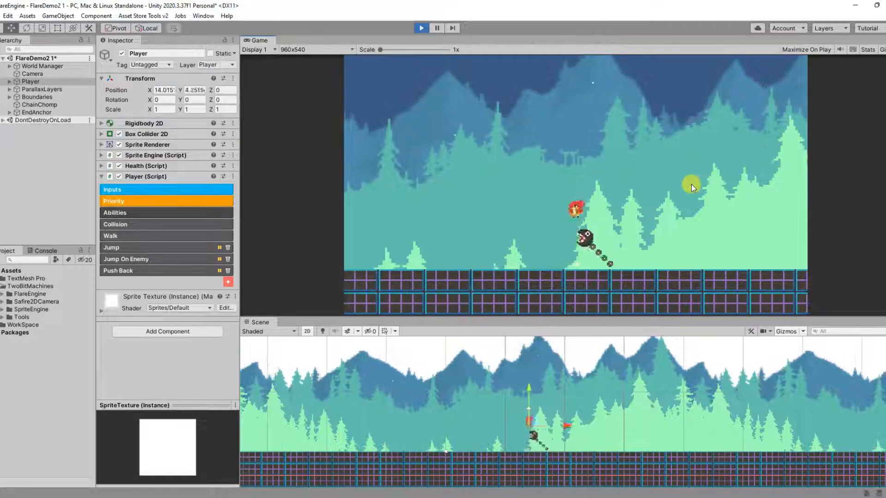
{"action": "key", "text": "Left"}
{"action": "key", "text": "Right"}
{"action": "key", "text": "space"}
{"action": "key", "text": "Left"}
{"action": "key", "text": "Left"}
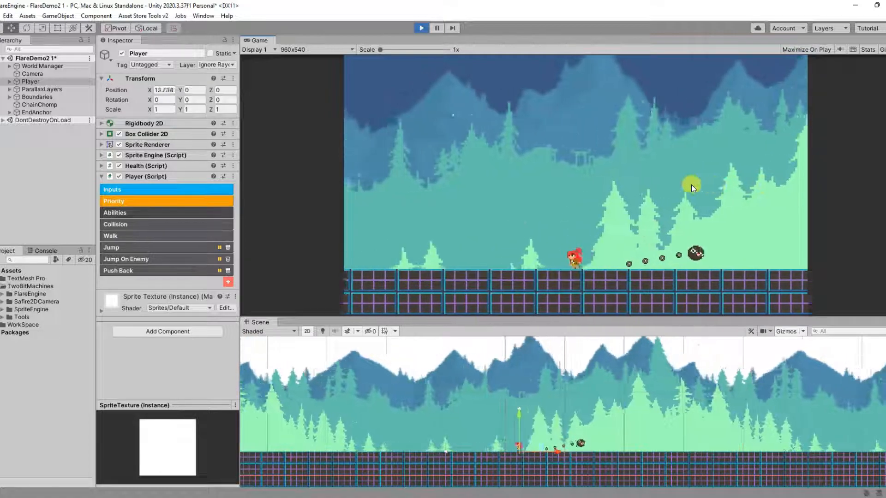
{"action": "key", "text": "Right"}
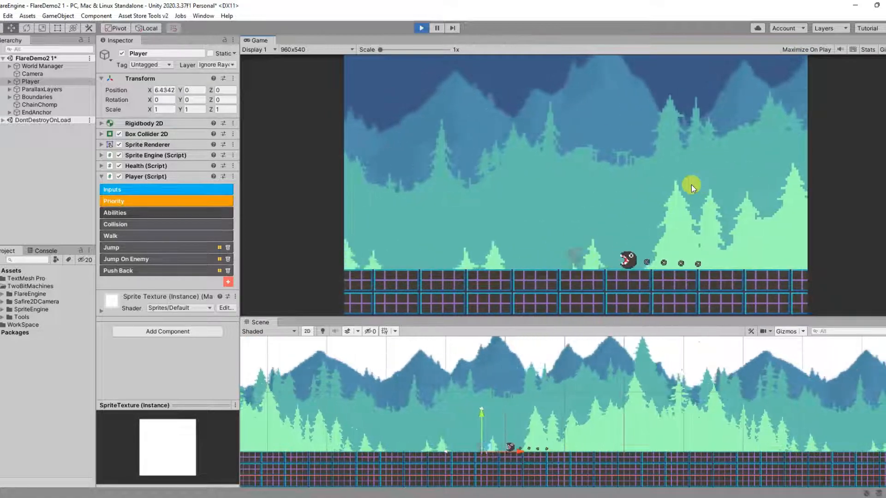